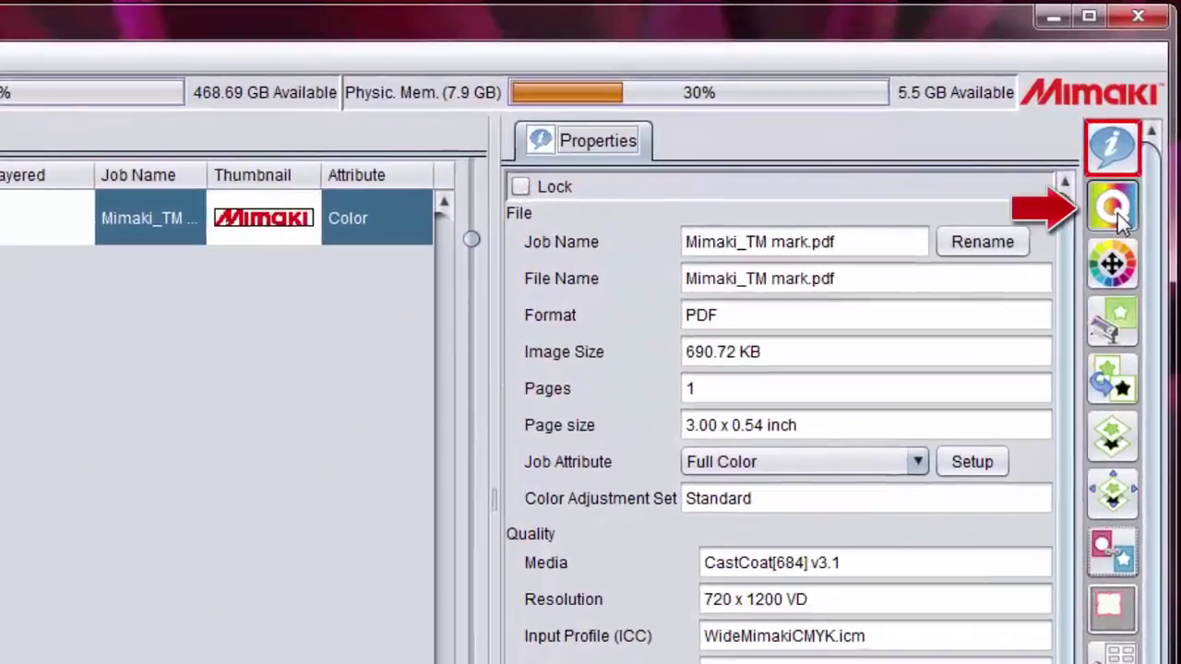
Set the logo job's media to White PET and bring up its Composition view
click(1118, 213)
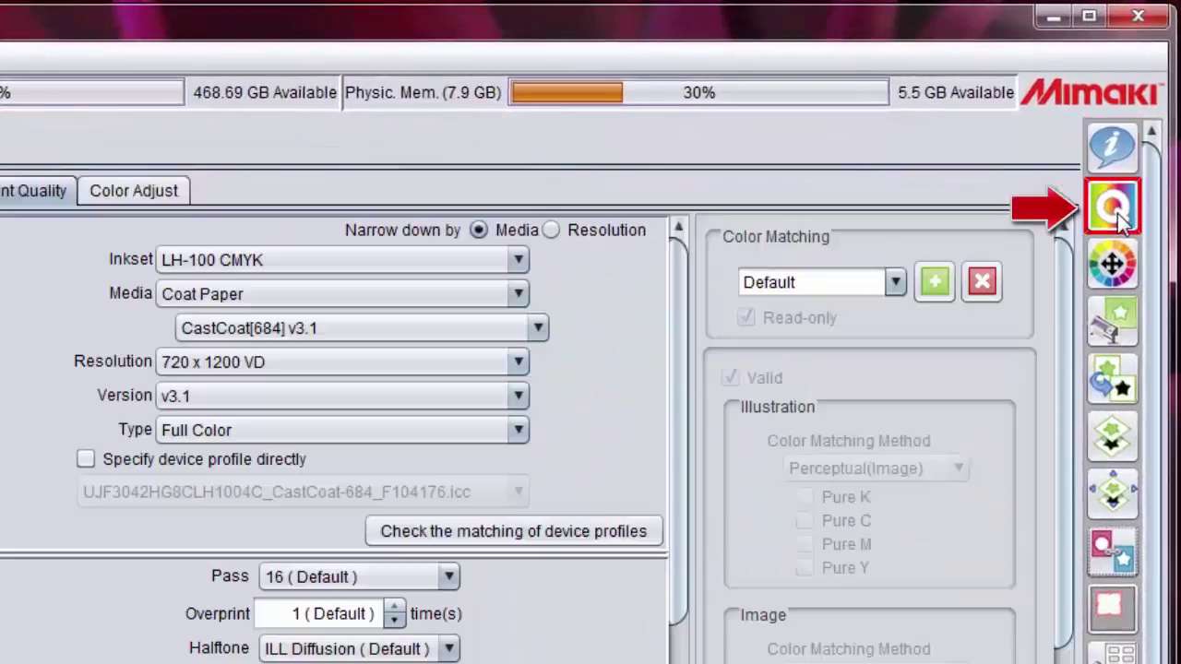
click(524, 300)
click(487, 460)
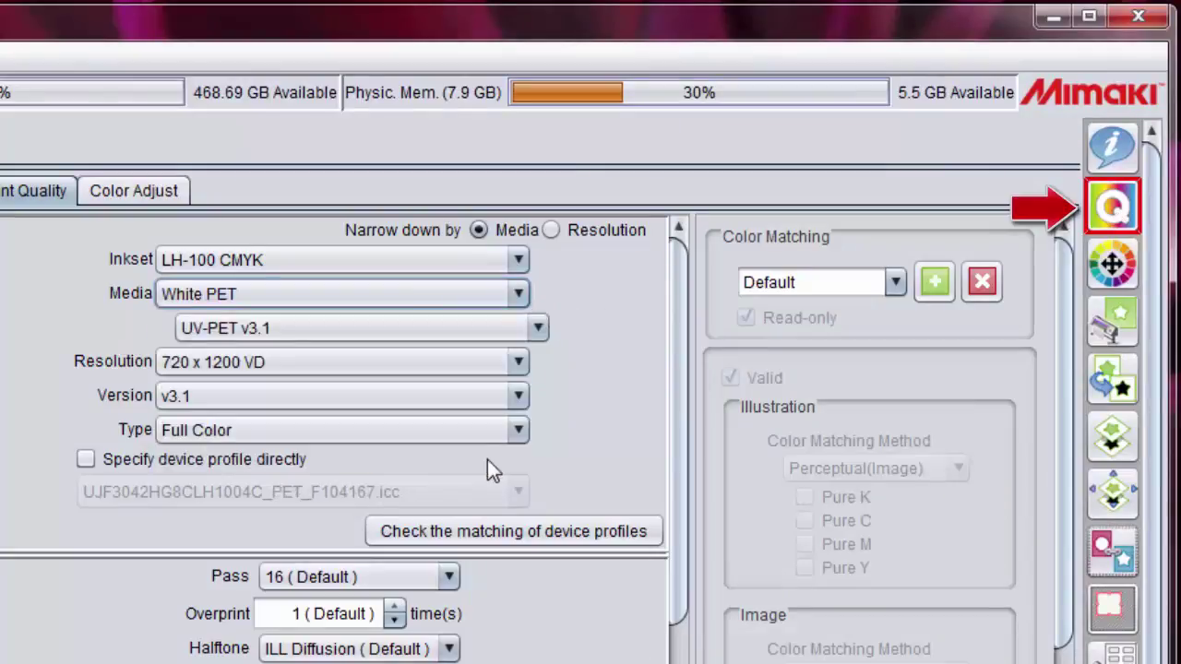
click(1107, 321)
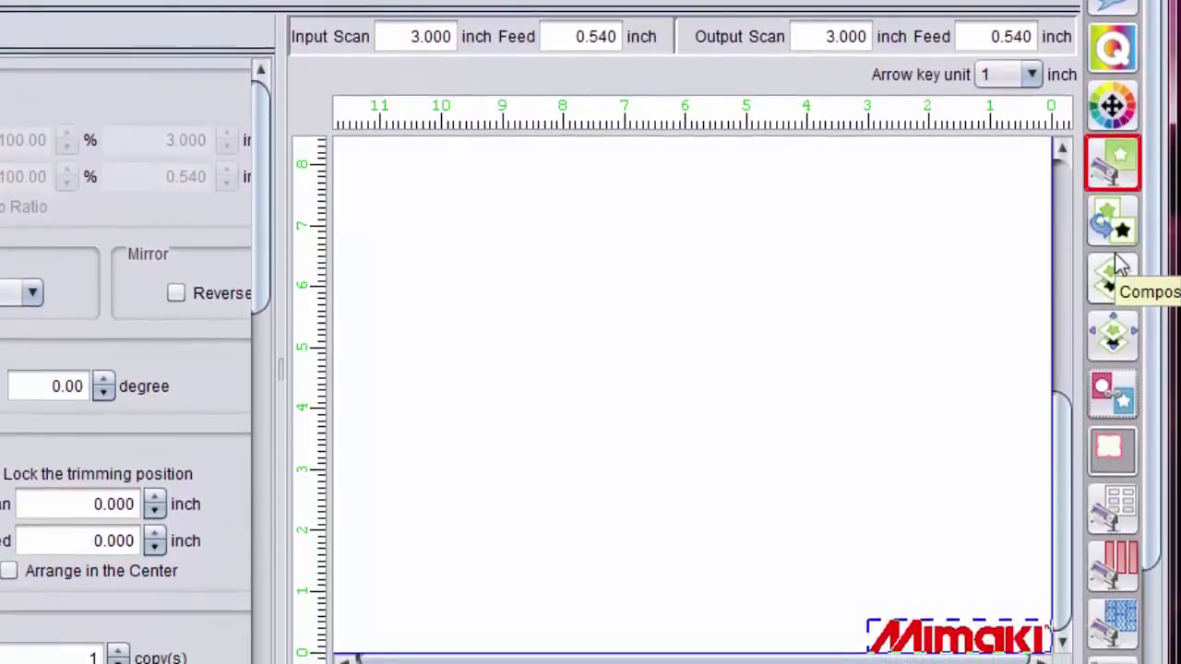
click(1119, 291)
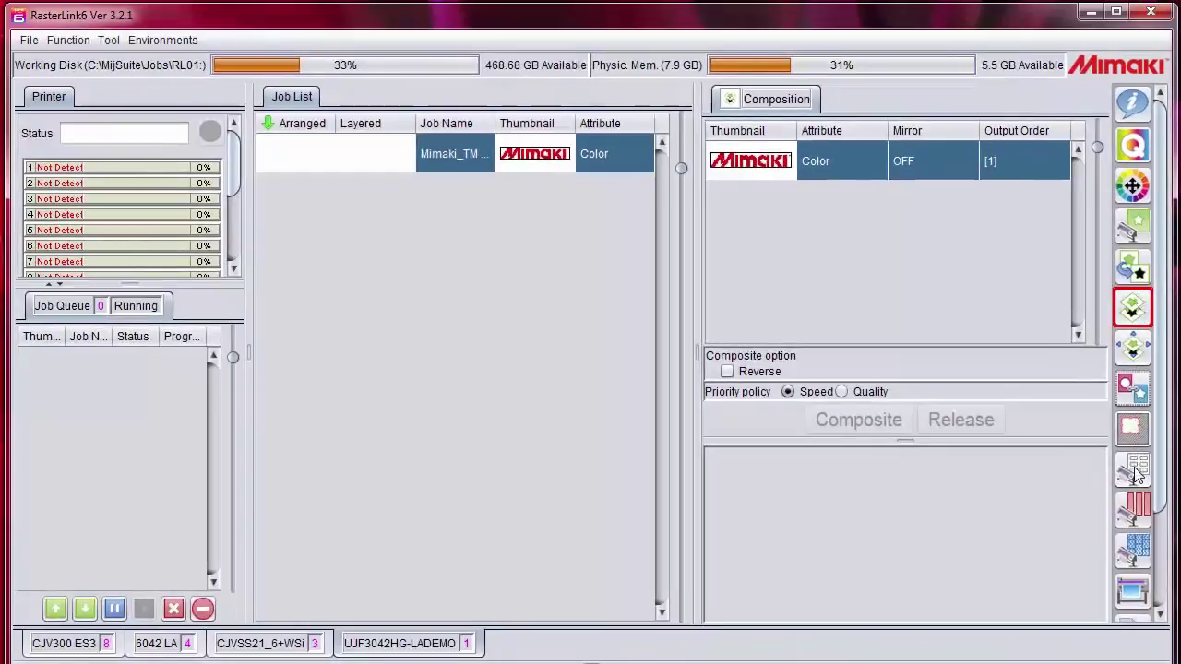
Switch on Jig Print for the Mimaki_TM job so the Card sample jig places it in slot 1
click(1135, 471)
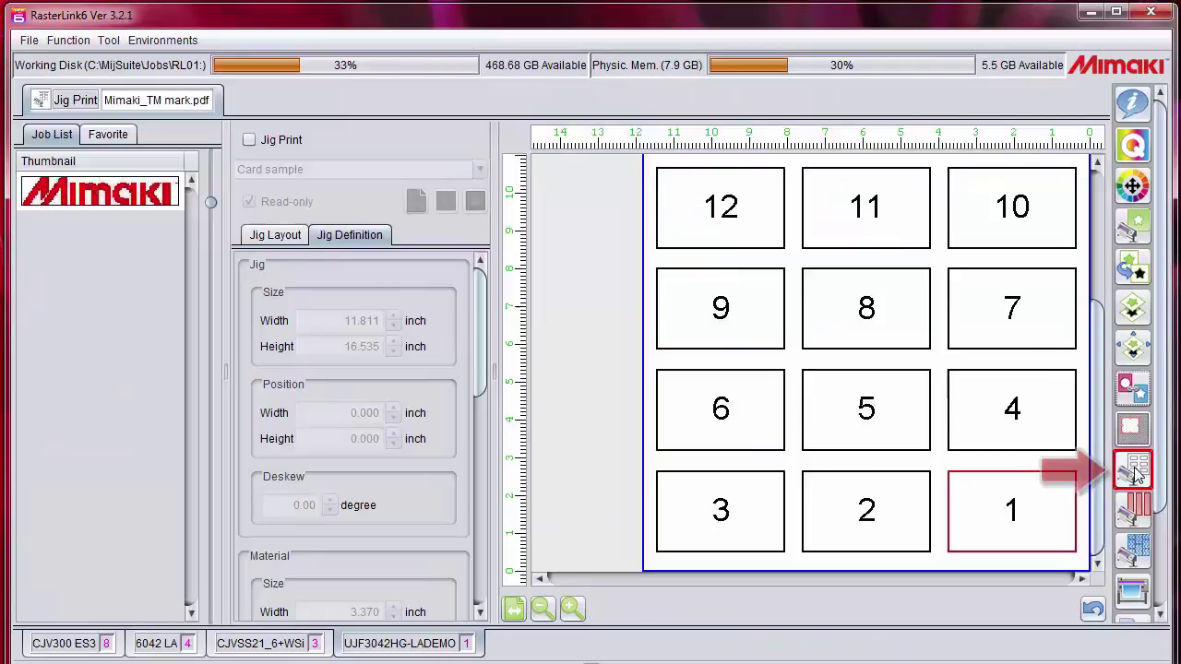
click(250, 140)
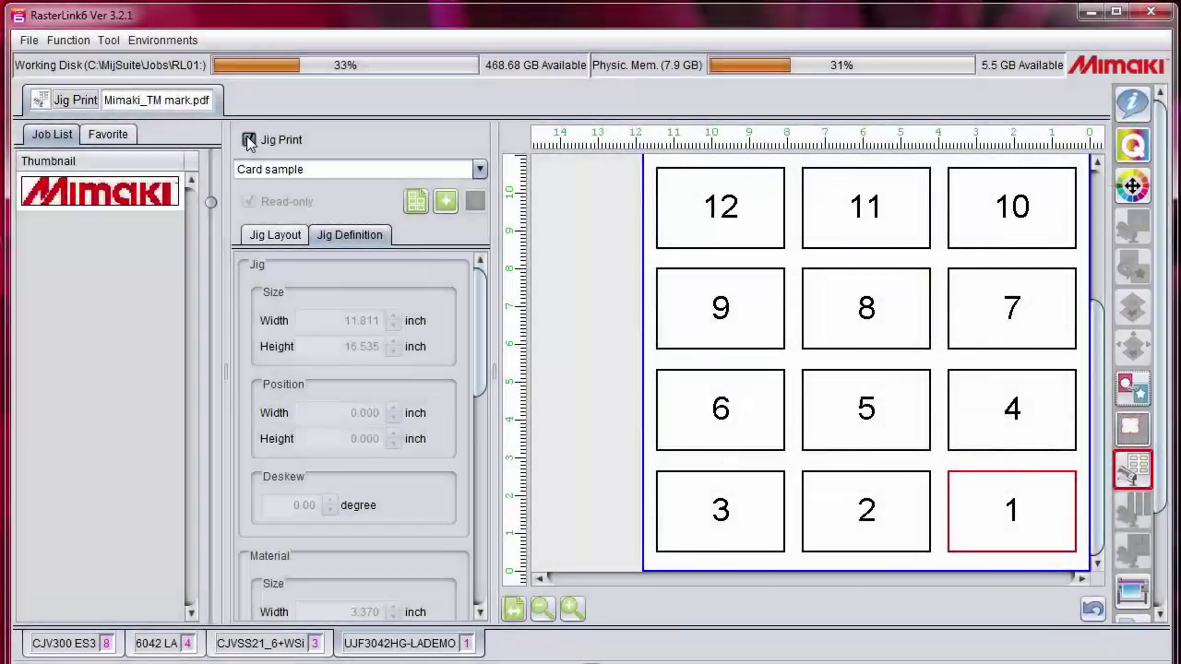
click(249, 140)
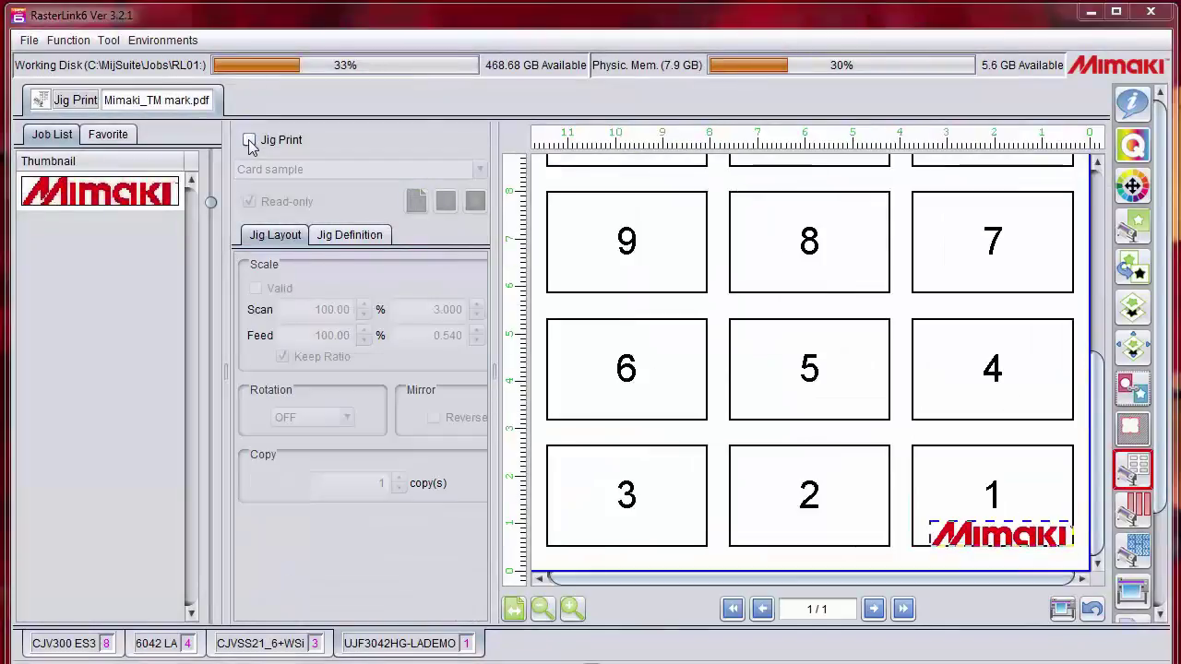
click(249, 141)
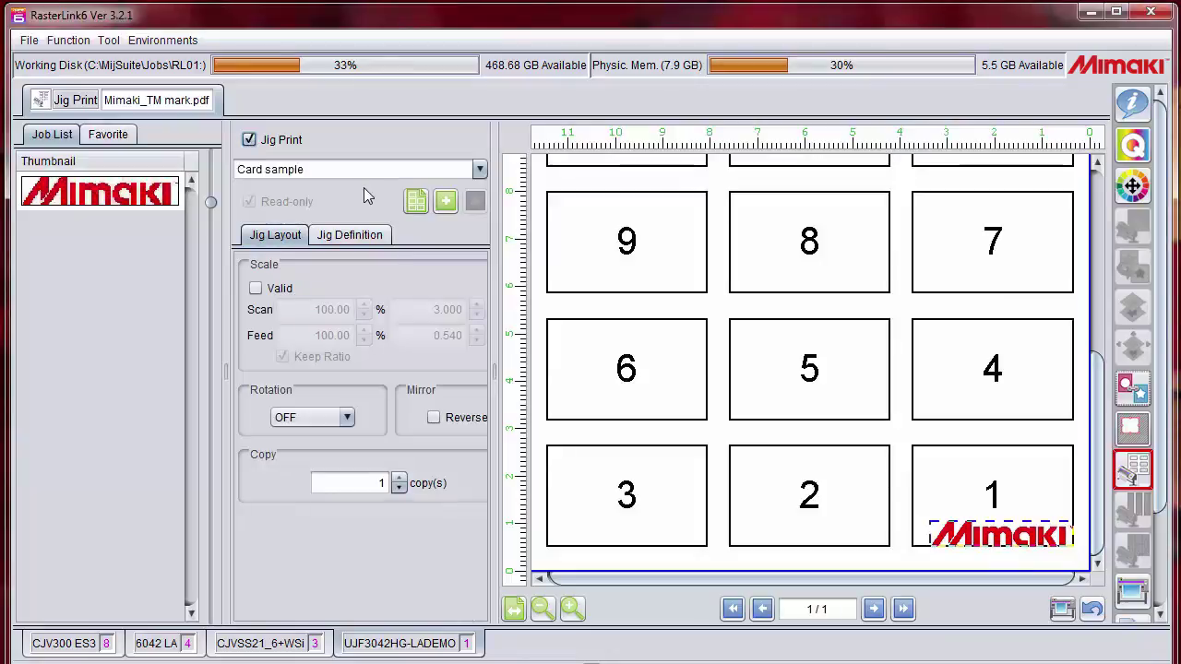
Rename the Card sample jig to 'Pen Jig' and add it as a new jig template
drag(310, 169, 236, 168)
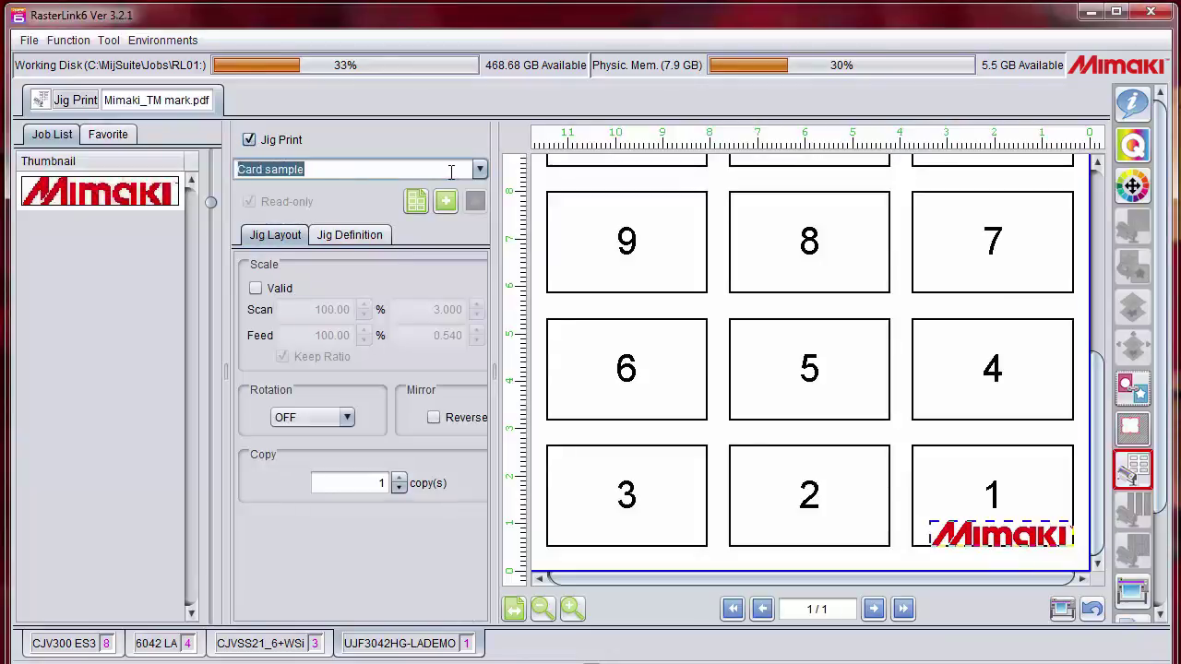
text(Pen)
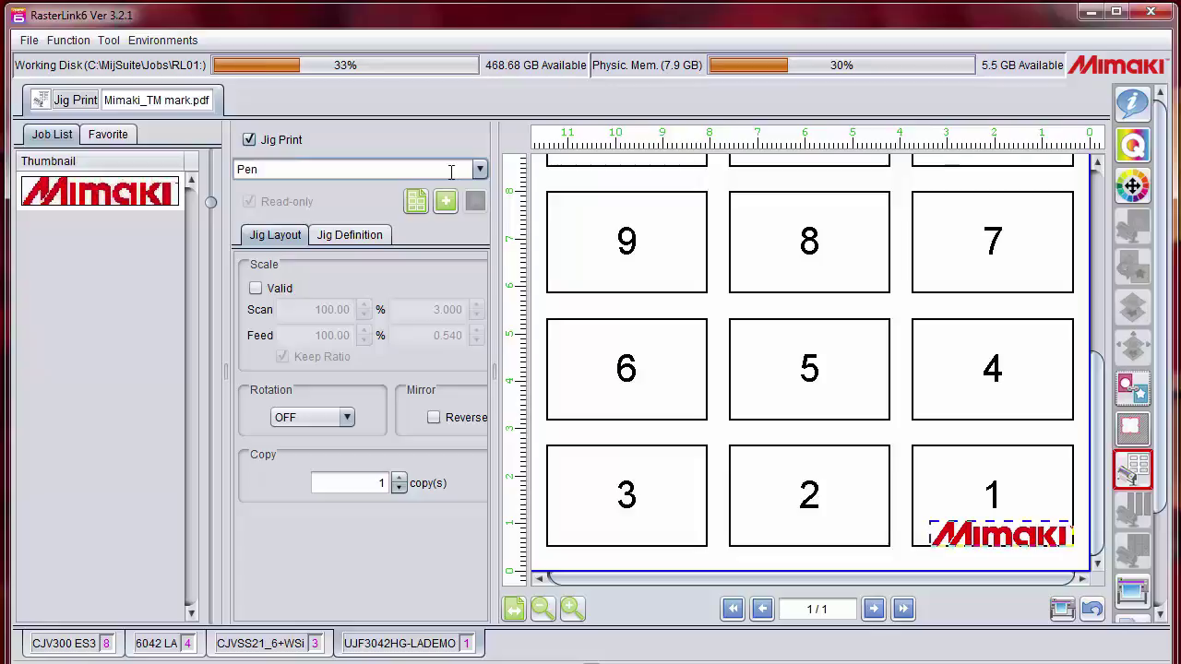
text( Jig)
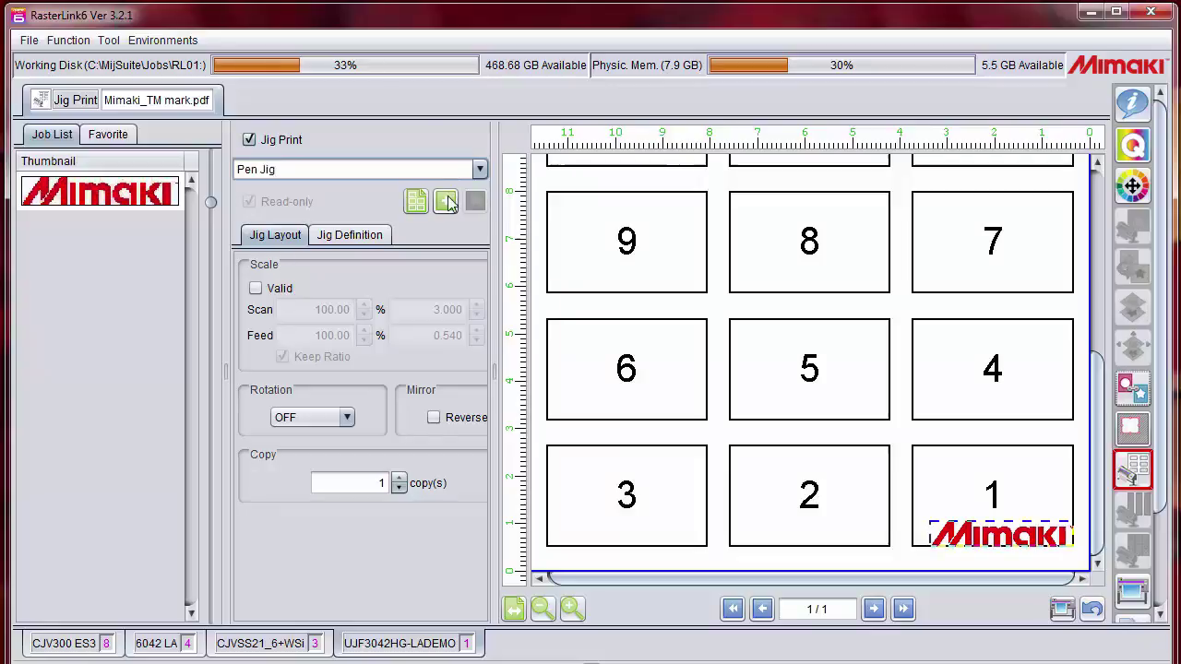
click(446, 202)
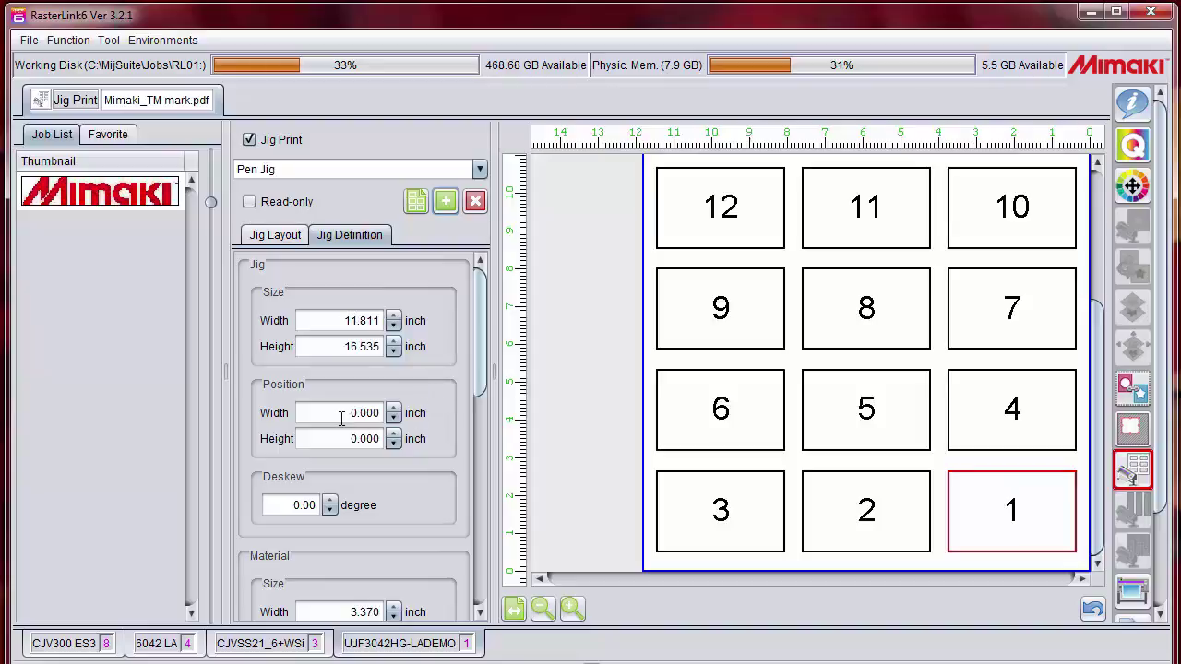
click(393, 420)
click(393, 420)
click(393, 420)
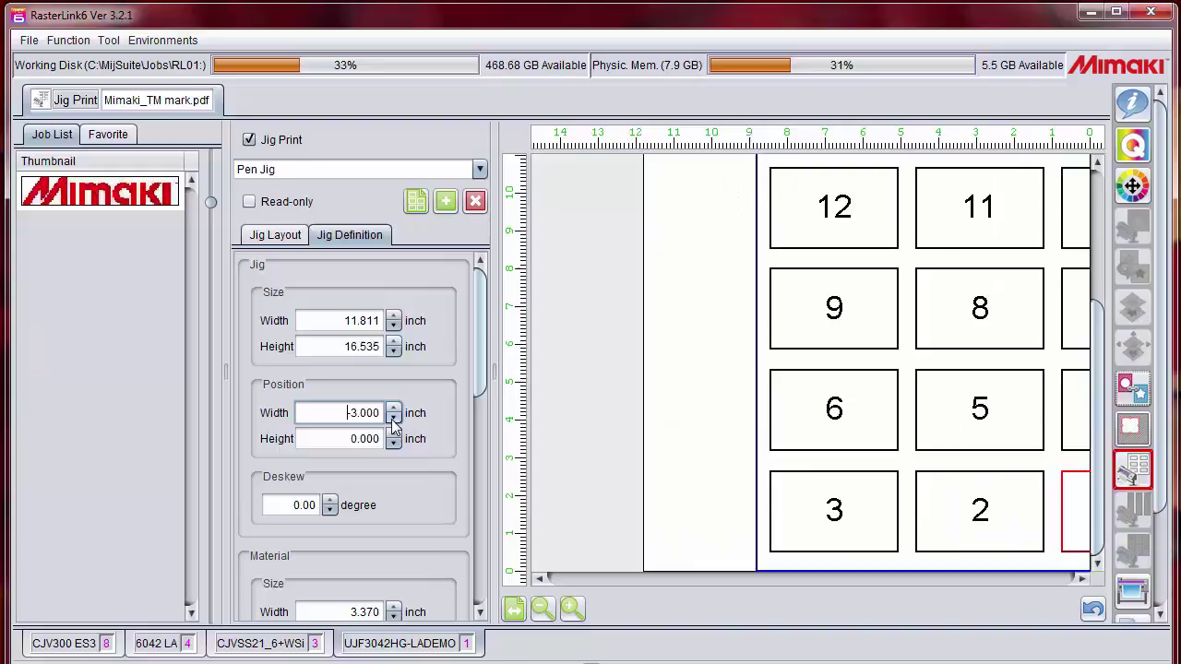
click(393, 420)
click(393, 408)
click(393, 409)
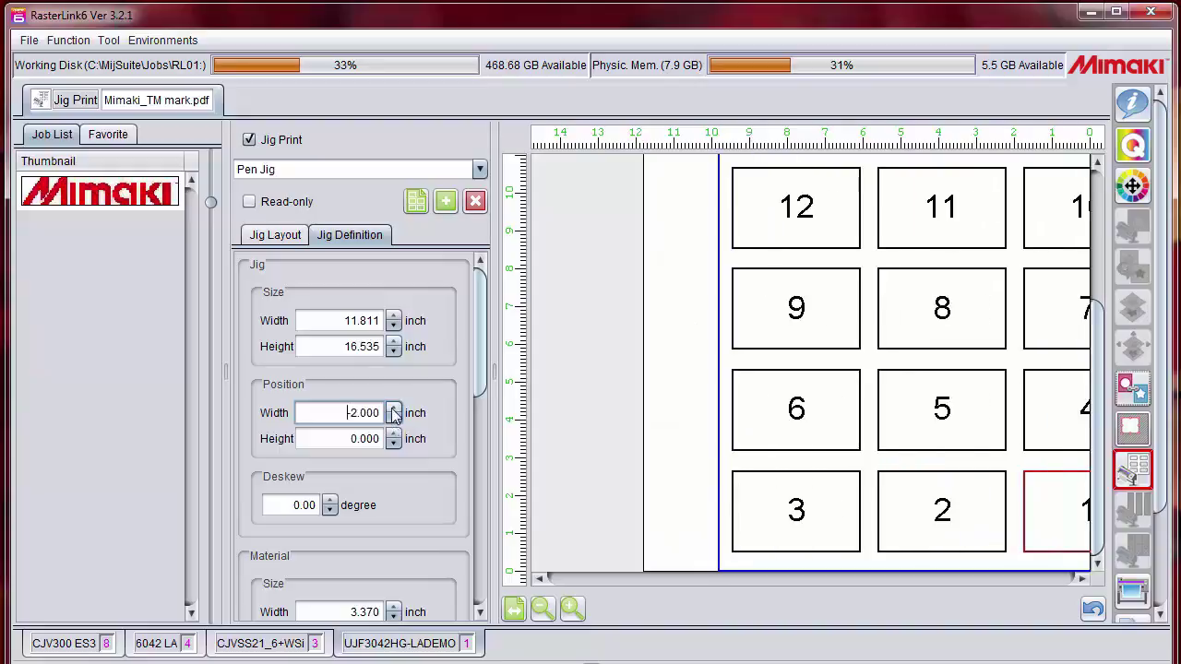
click(393, 409)
click(393, 408)
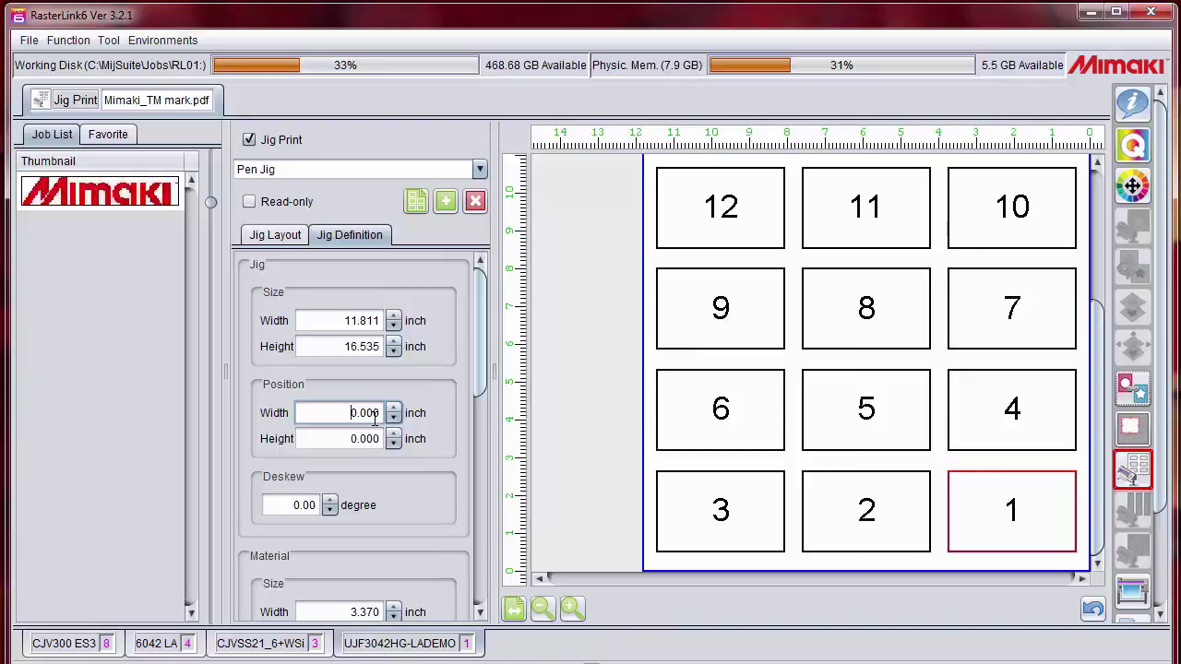
click(330, 510)
click(330, 510)
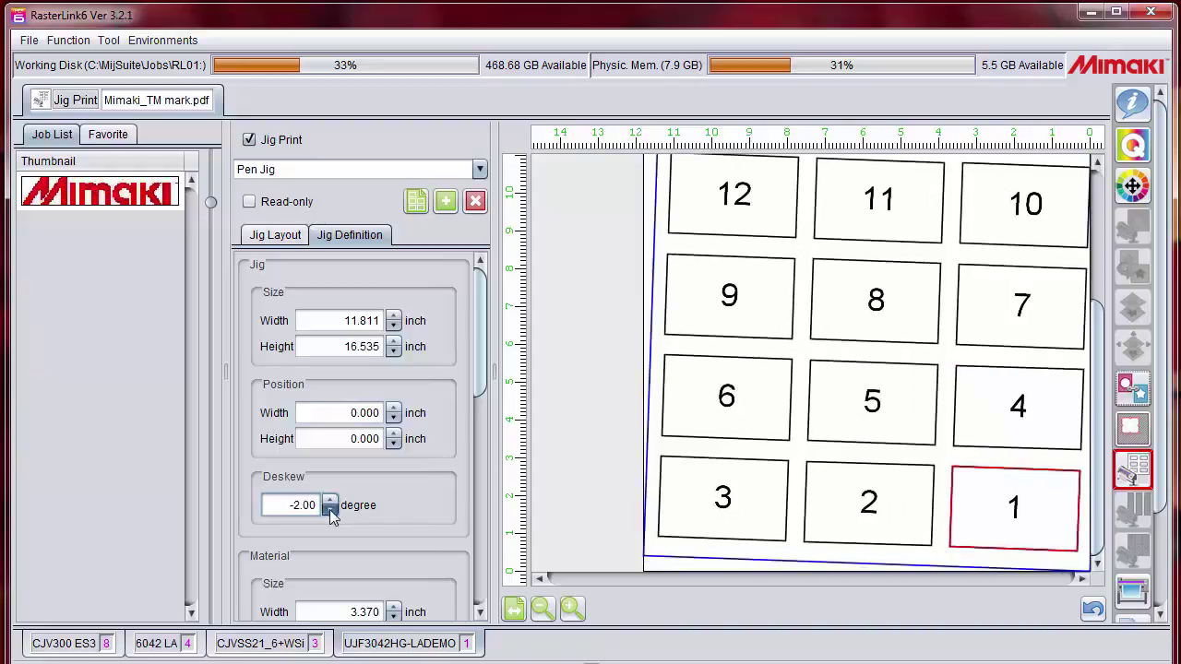
click(330, 510)
click(330, 511)
click(331, 501)
click(330, 501)
click(330, 501)
click(330, 501)
click(331, 501)
click(330, 501)
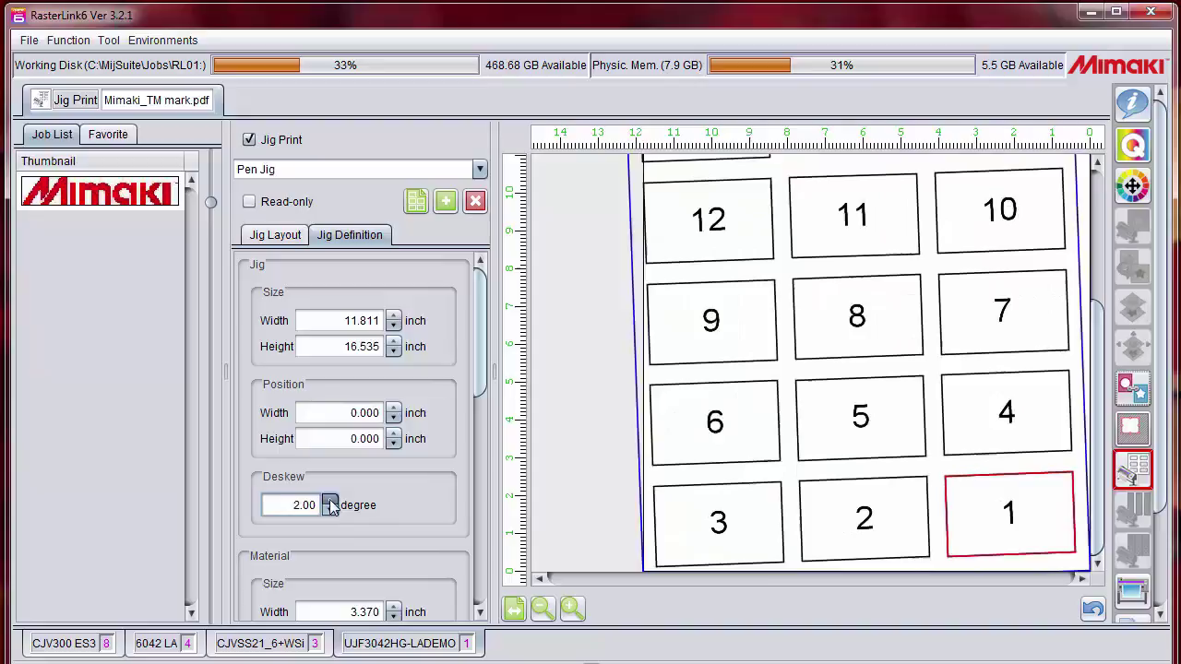
click(331, 509)
click(331, 509)
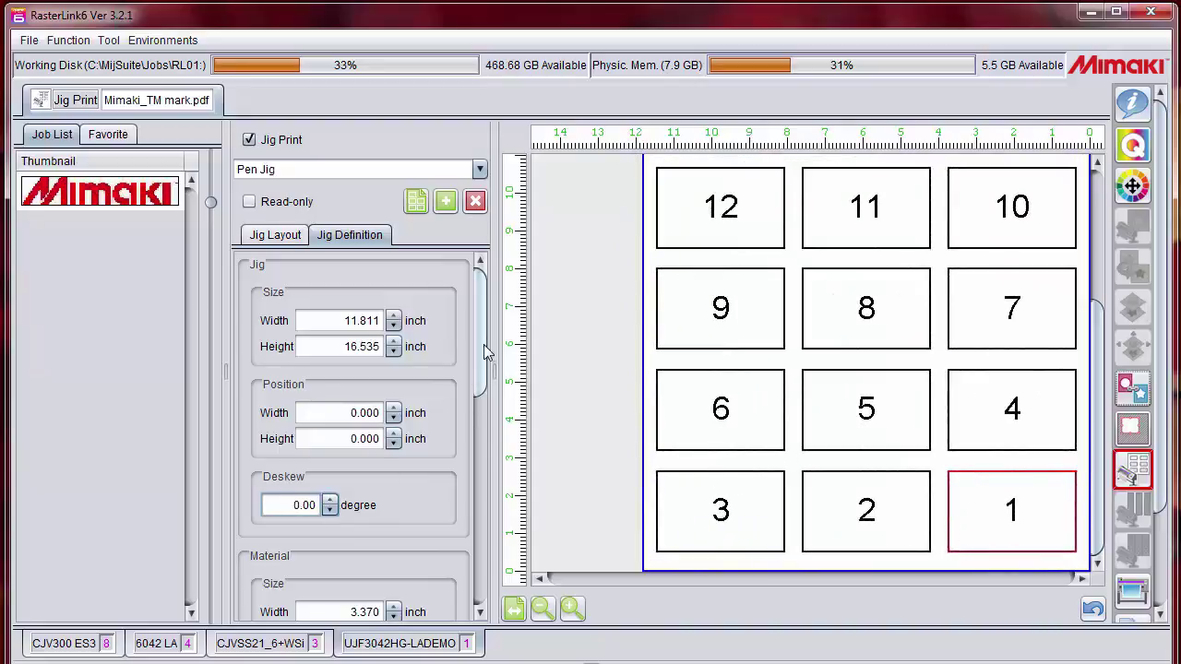
drag(483, 337, 477, 441)
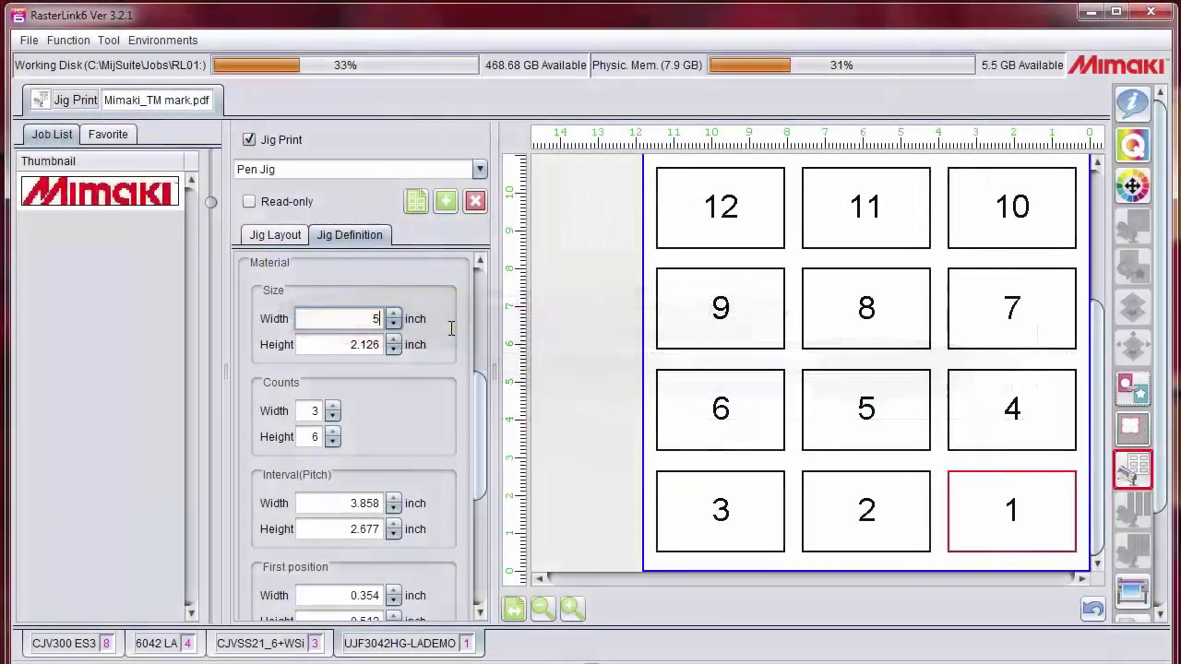
Set Pen Jig slots to 5.5 x 0.625 inch, 2 across and 16 high
text(.5)
key(Tab)
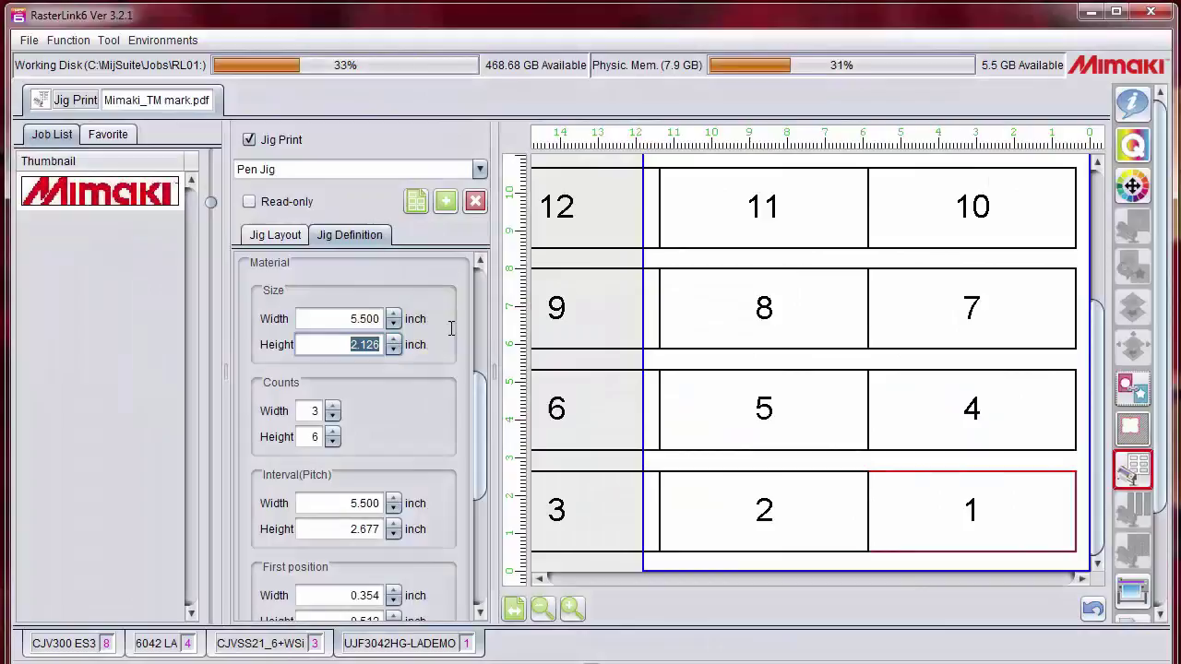
text(.625)
key(Tab)
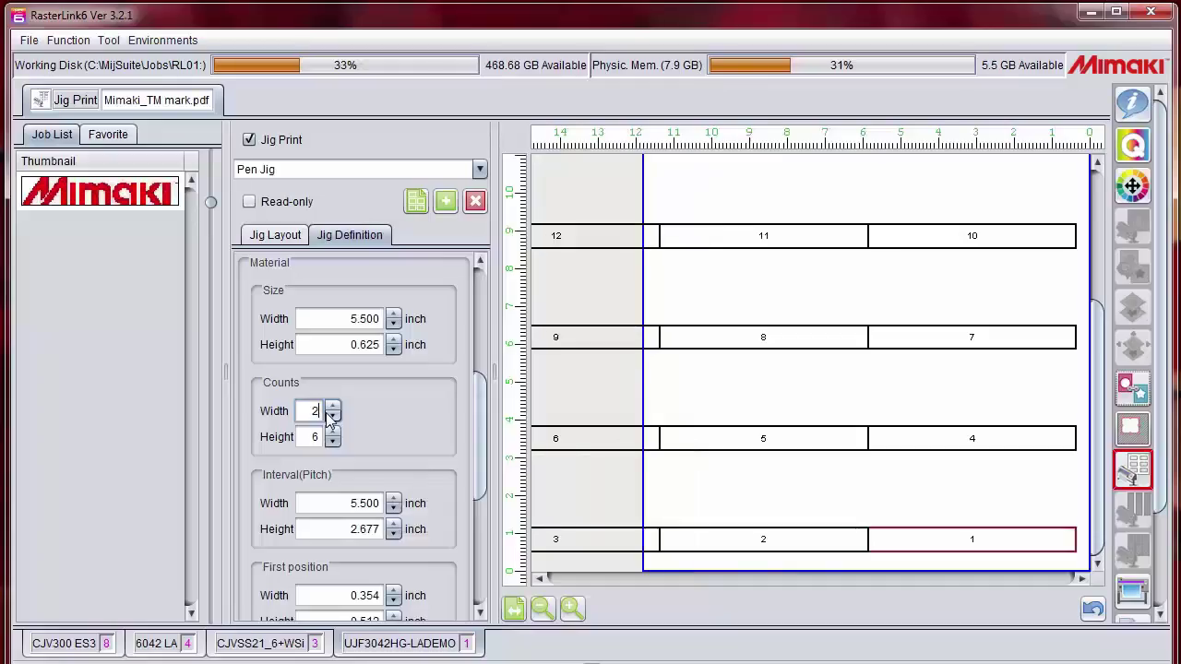
key(Tab)
text(16)
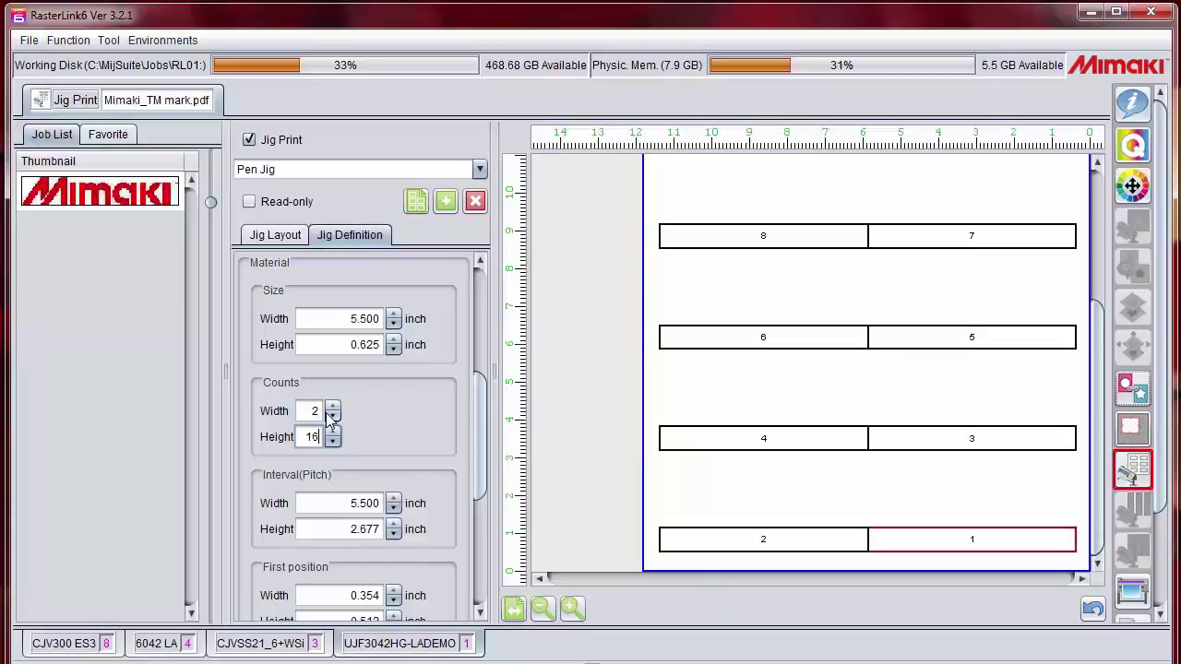
key(Tab)
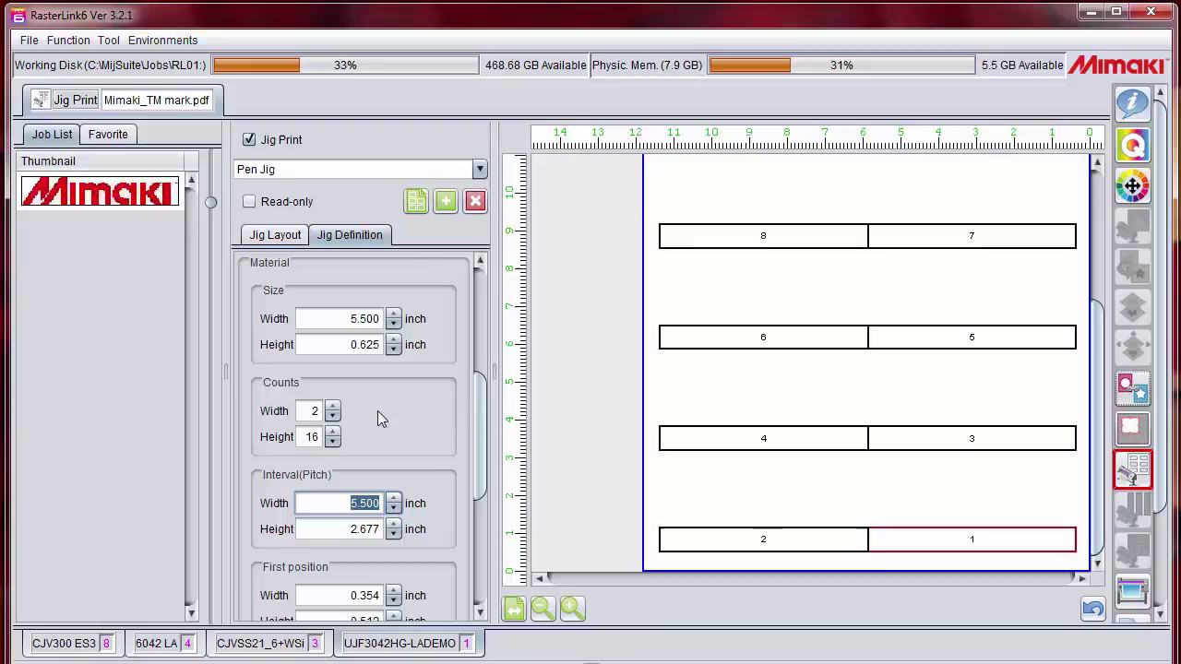
drag(481, 434, 480, 503)
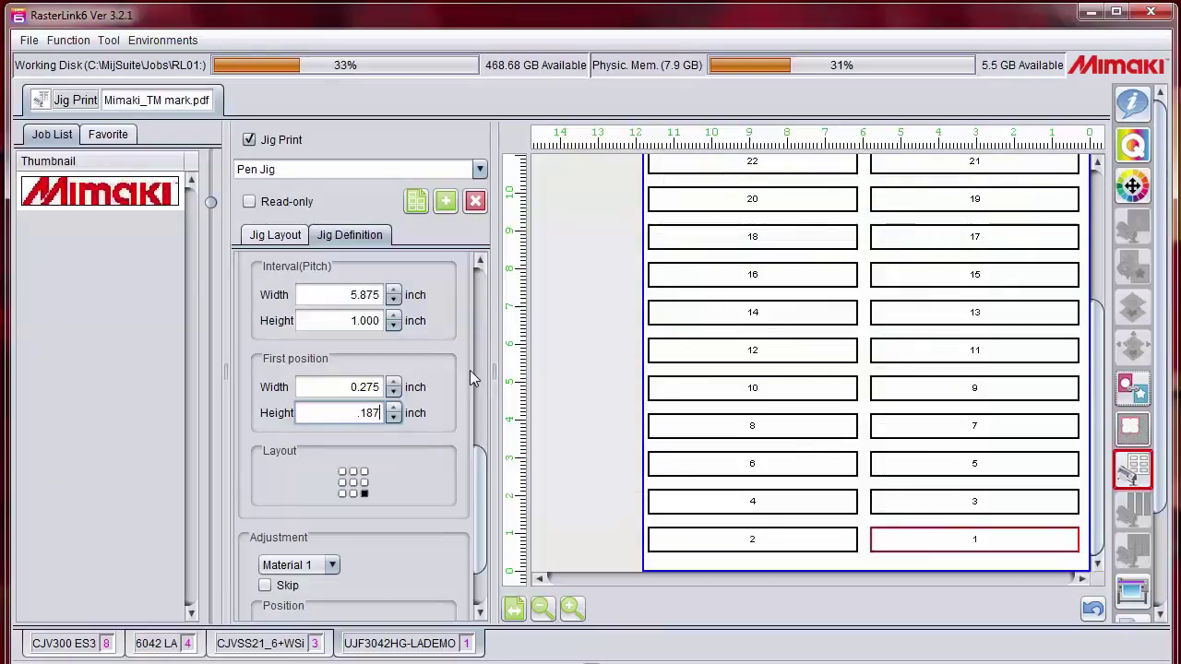
Finish the first-position height at 0.1875 inch so slot 1 starts at the bottom right
text(5)
key(Return)
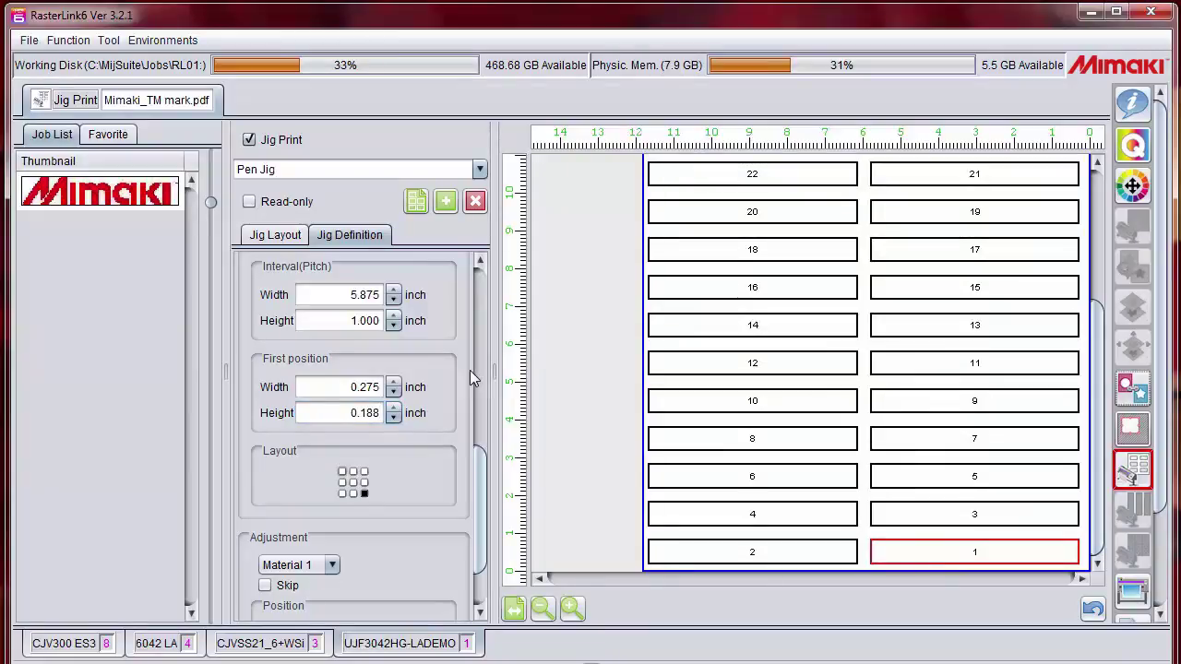
scroll(383, 402, down, 3)
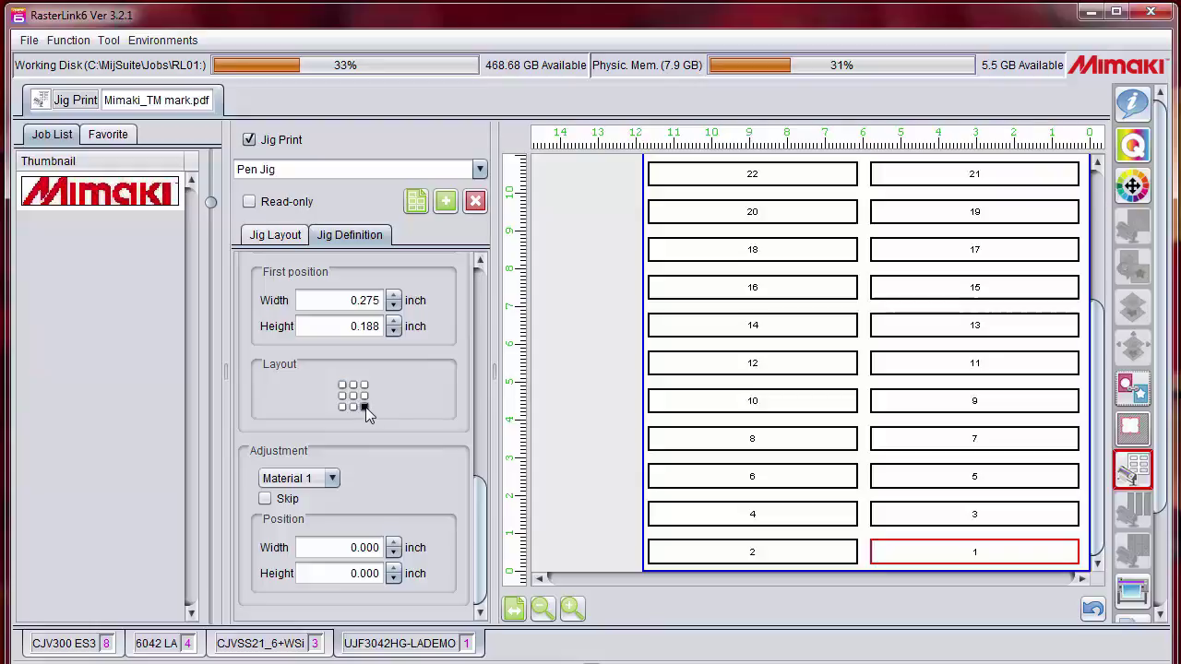
Start the layout order at middle-right, give slot 10 a 0.157 inch width adjustment, and skip it
click(366, 398)
click(672, 404)
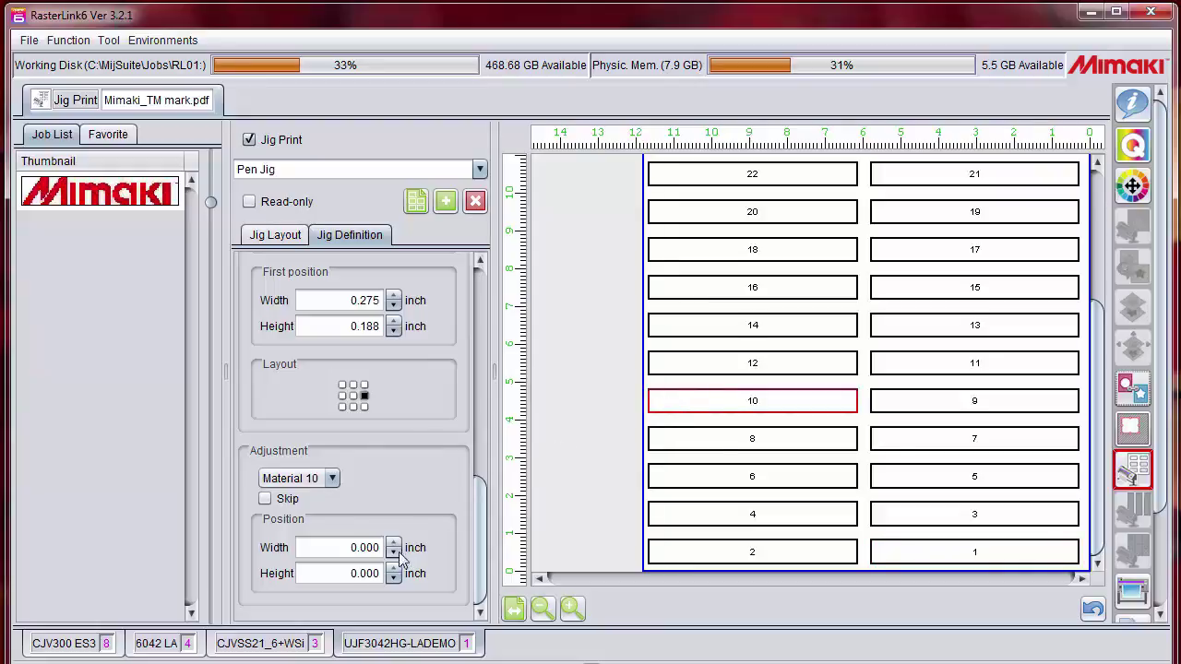
click(367, 551)
drag(367, 551, 413, 551)
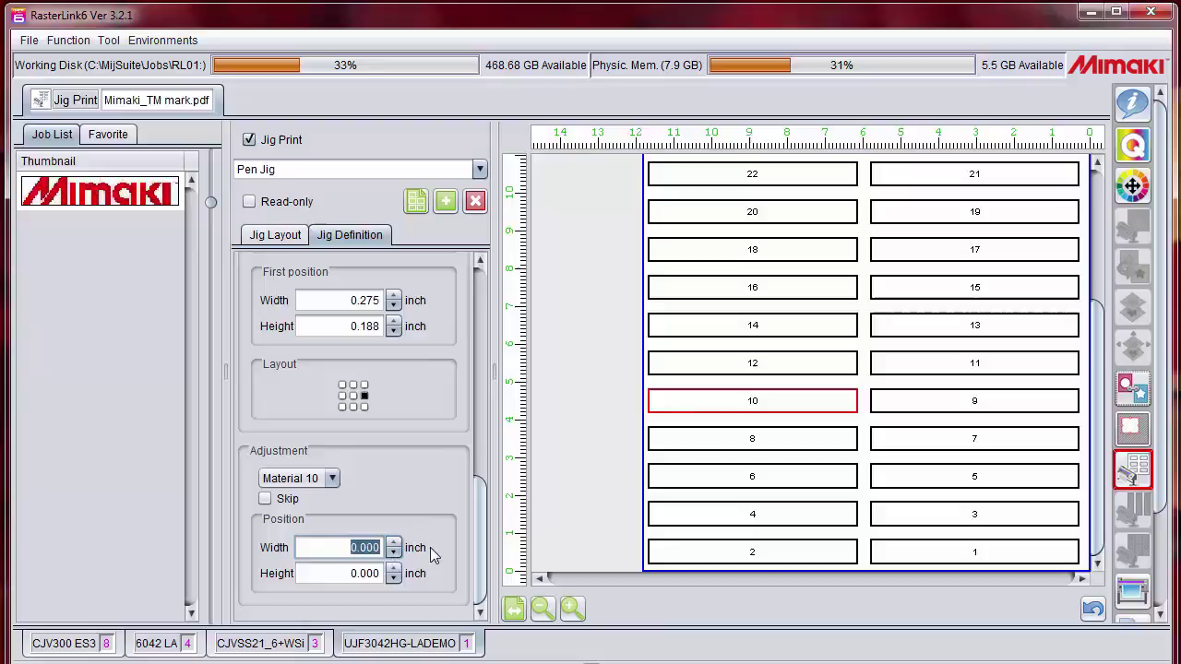
key(BackSpace)
text(0.157)
key(Tab)
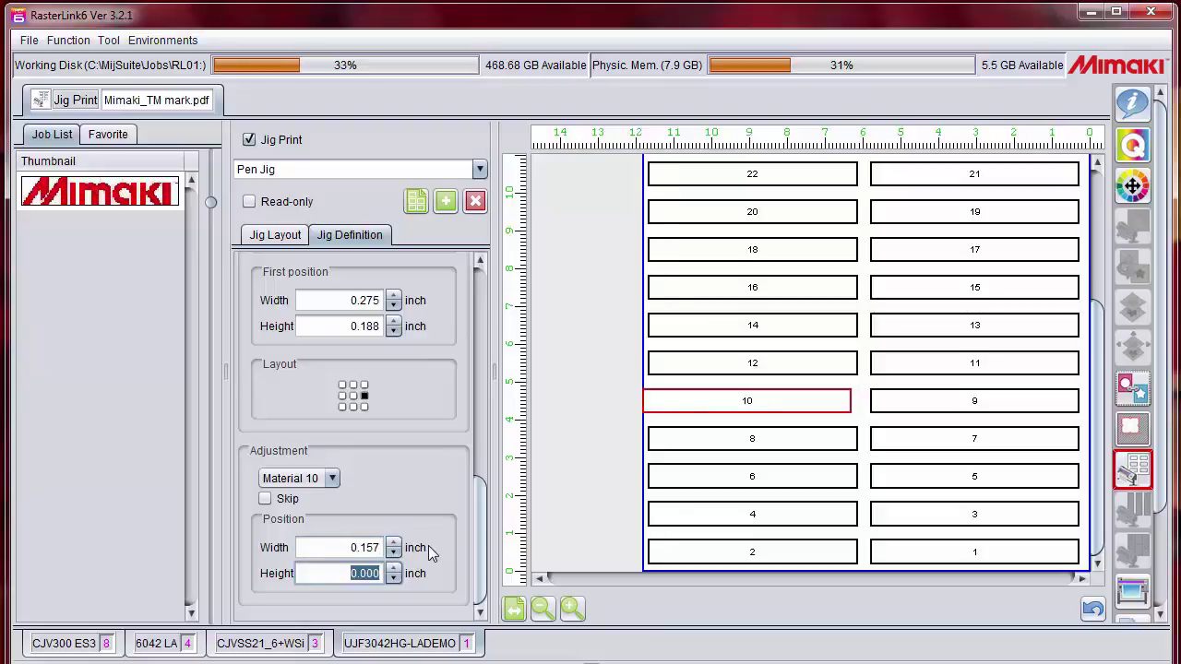
click(265, 499)
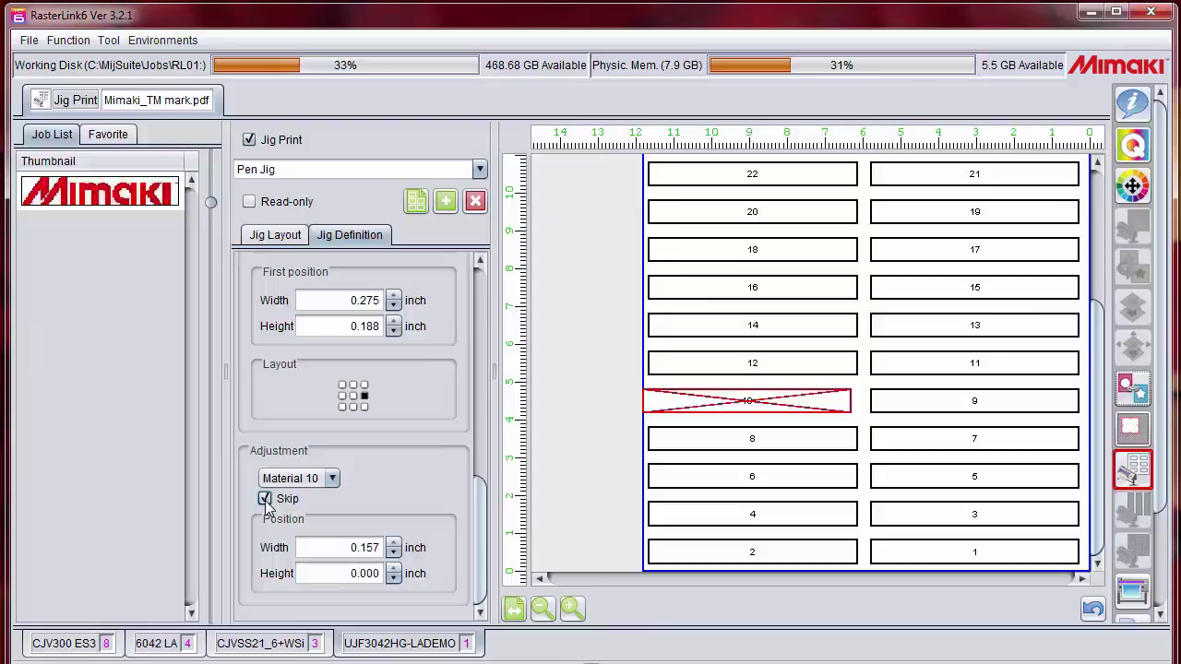
Lock the Pen Jig template as read-only and return to the jig layout for the logo
click(254, 207)
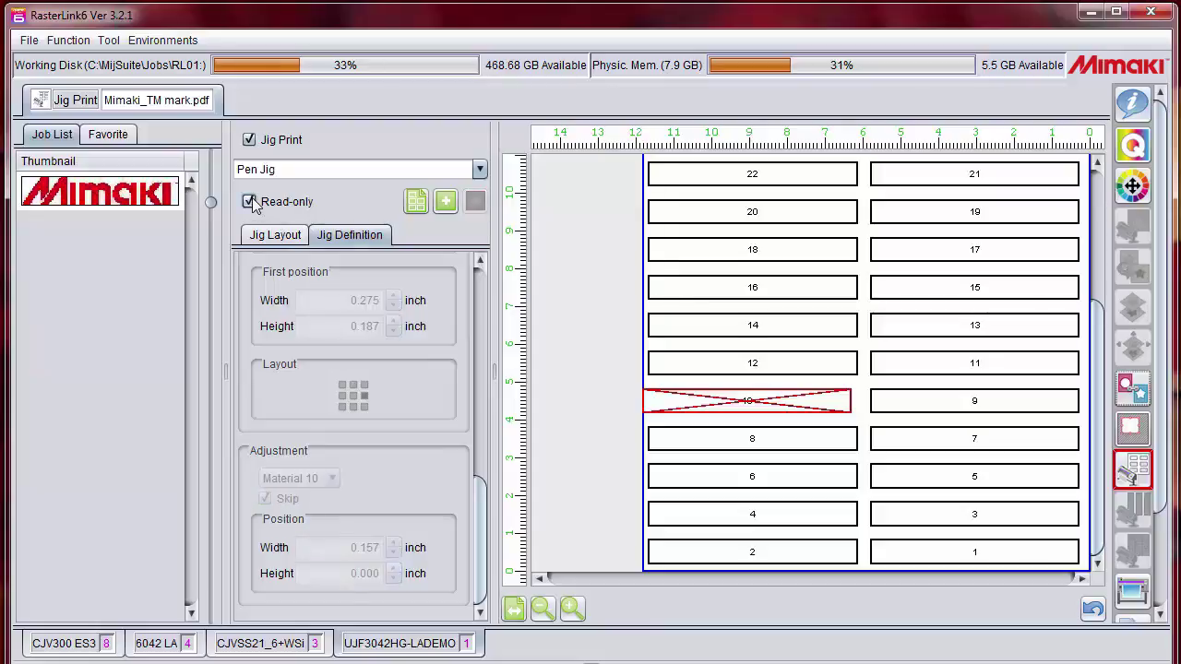
click(286, 236)
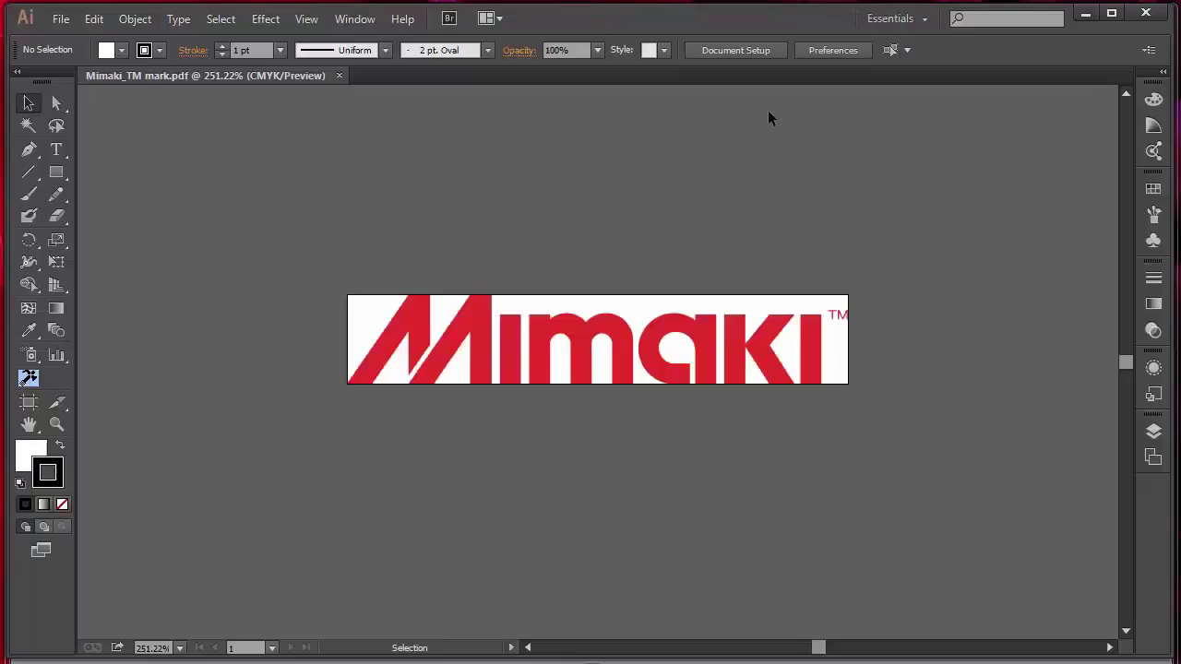
Resize the Mimaki mark artboard to 5.5 in wide by 0.6 in high
click(743, 49)
click(896, 198)
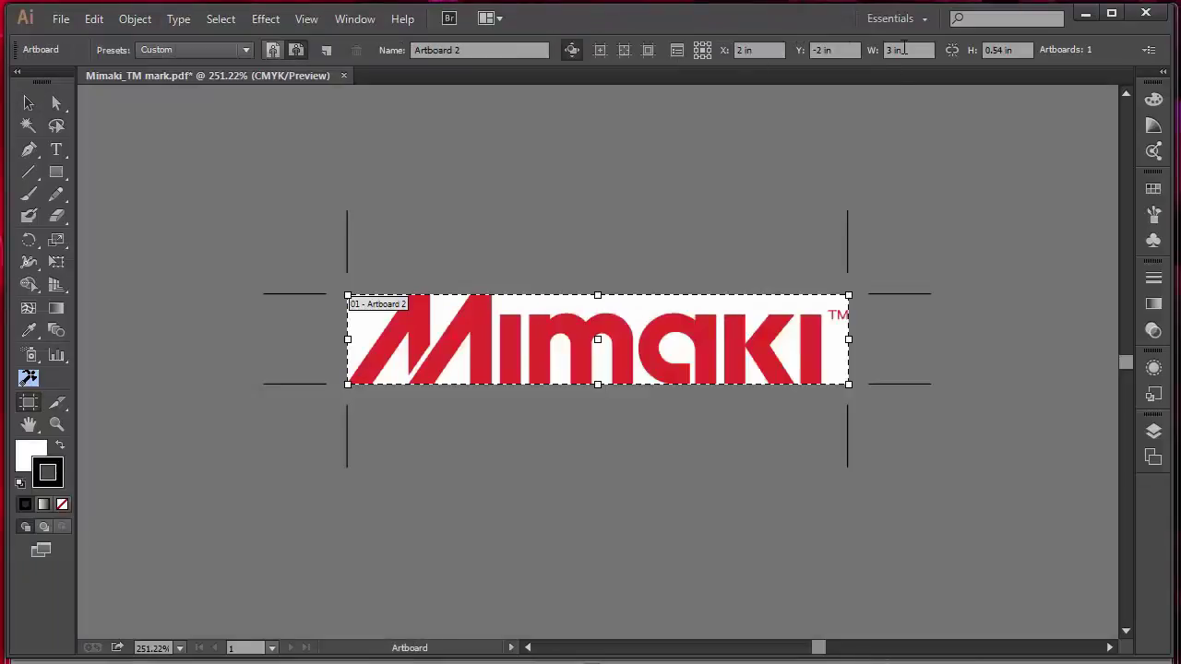
click(900, 50)
text(5.5)
key(Tab)
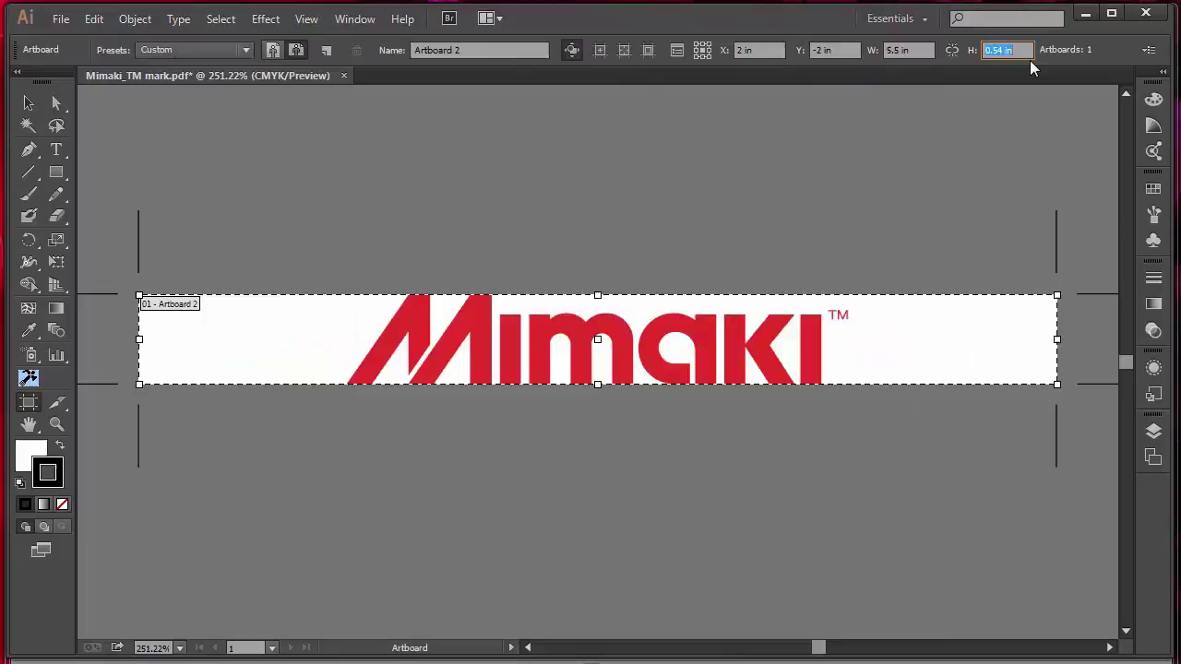
text(.63)
key(Return)
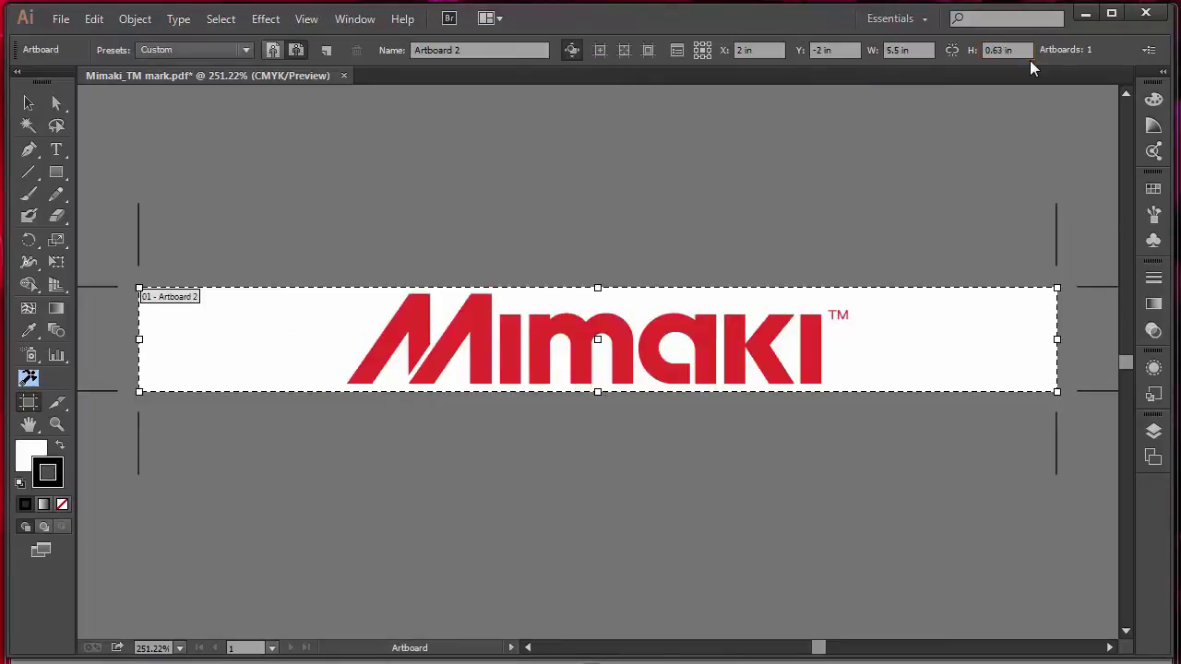
key(v)
Scale the Mimaki logo to 1 in wide and move it toward the artboard centre
click(811, 348)
click(940, 50)
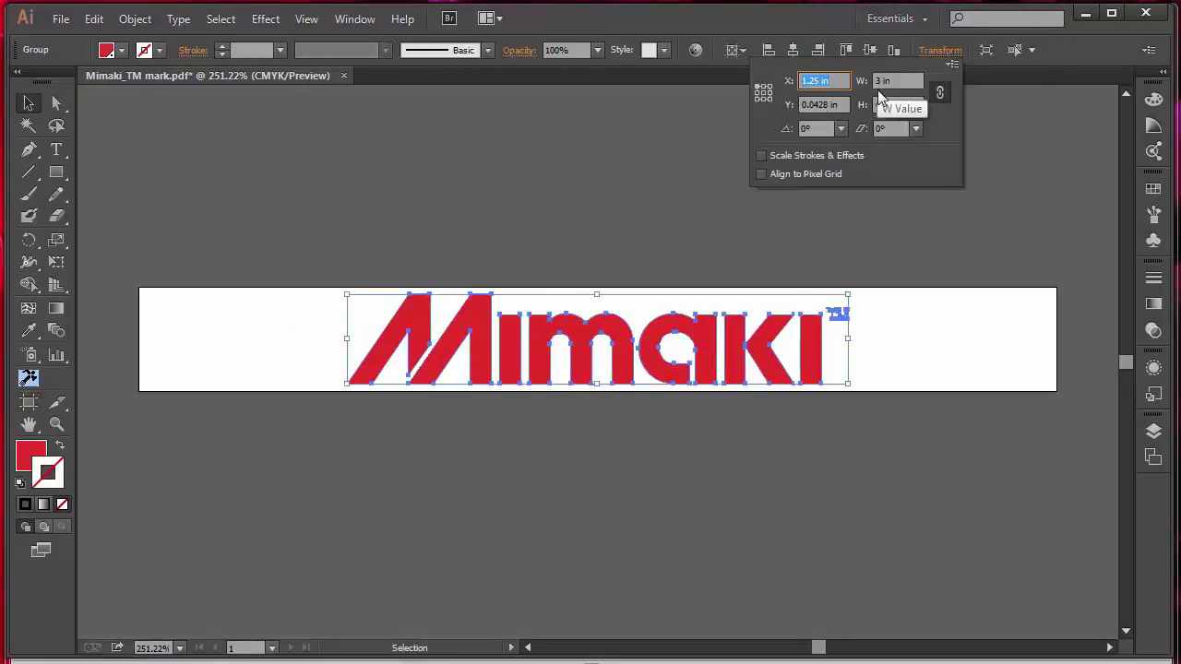
click(891, 82)
text(1)
key(Return)
drag(478, 321, 605, 345)
click(688, 240)
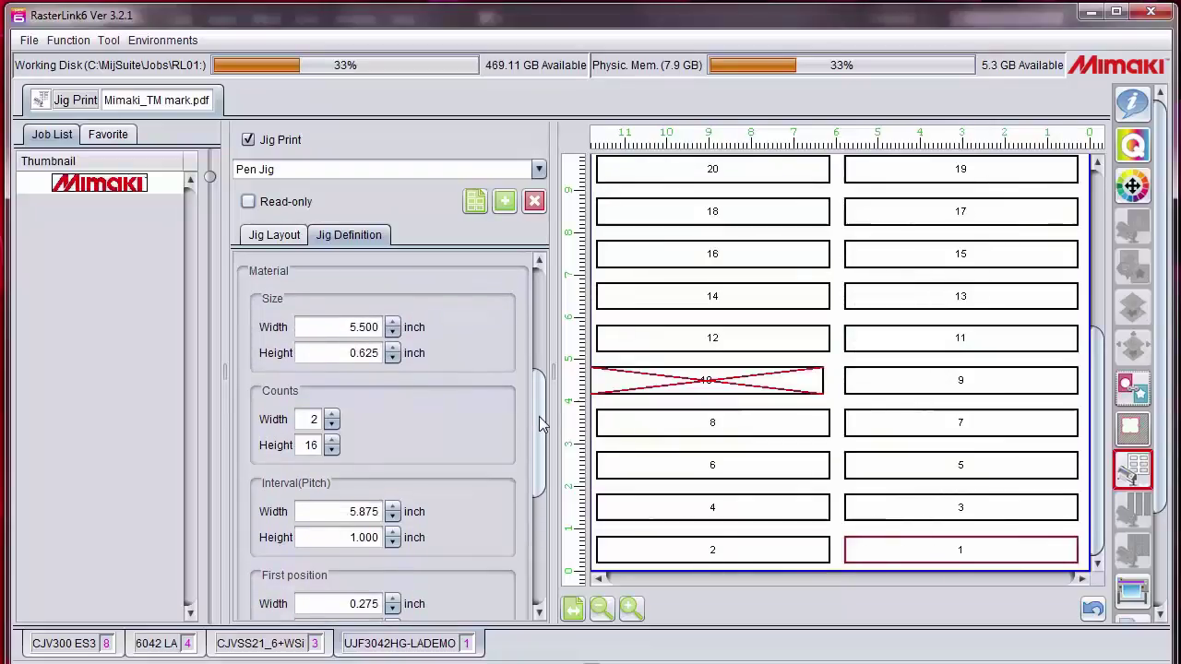
Change the Pen Jig material size to 2.25 in wide and re-enter the height, giving 2.250 x 0.250 in slots
click(347, 328)
double_click(390, 328)
text(2.25)
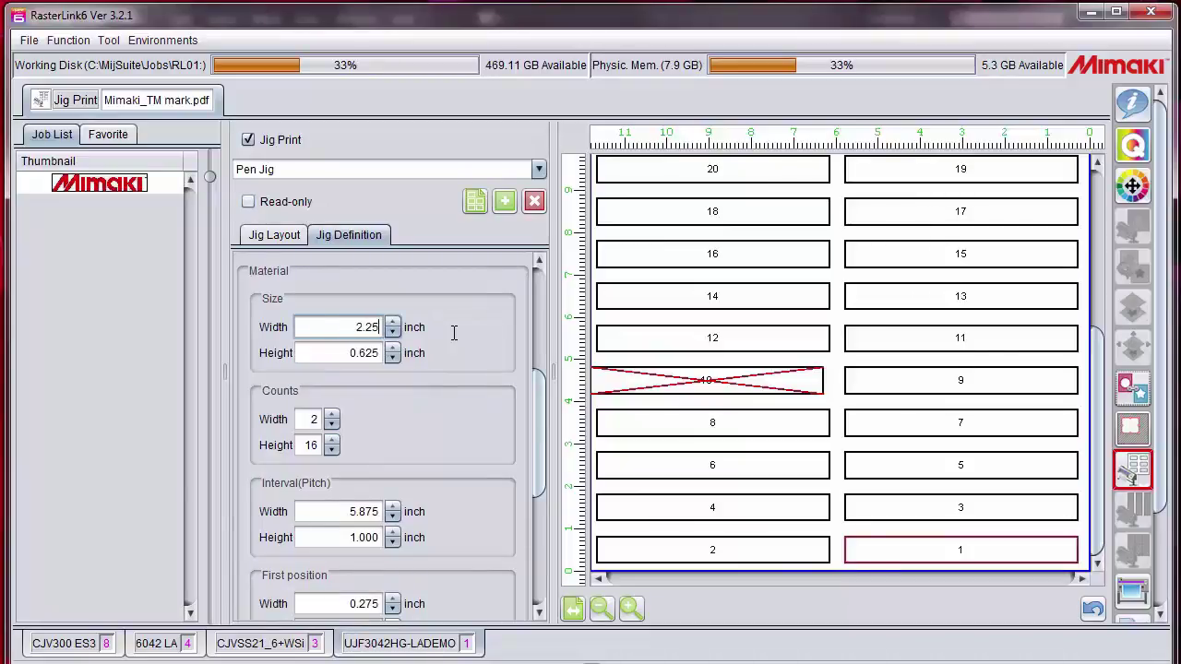
key(Tab)
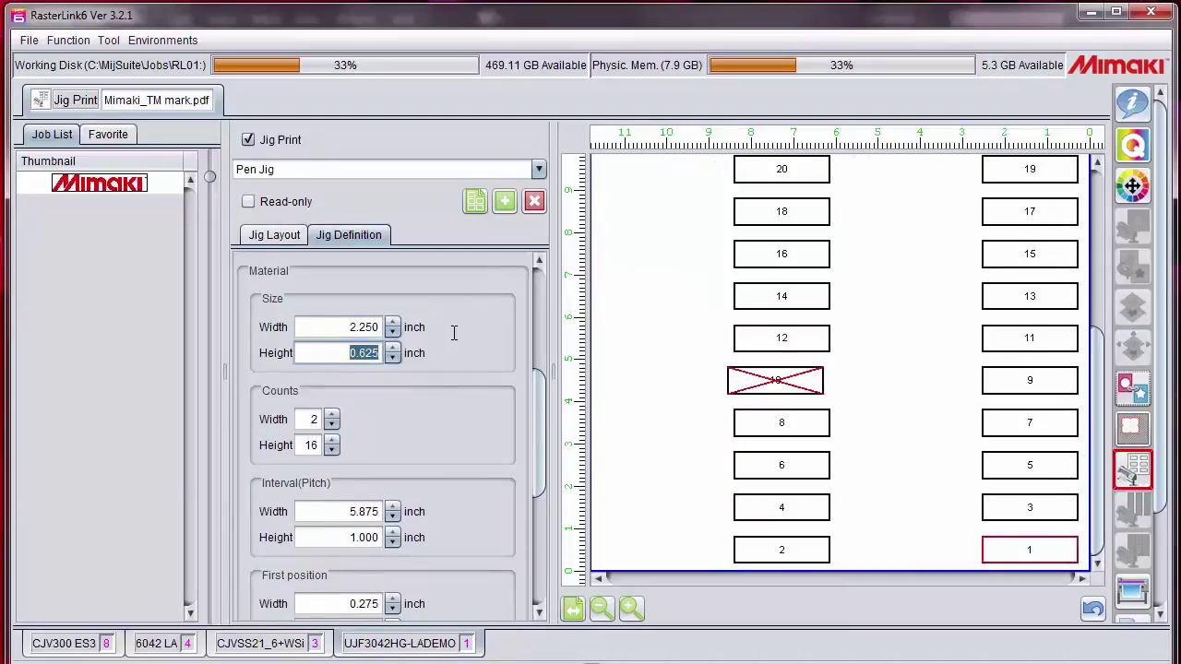
key(BackSpace)
text(.5)
key(Tab)
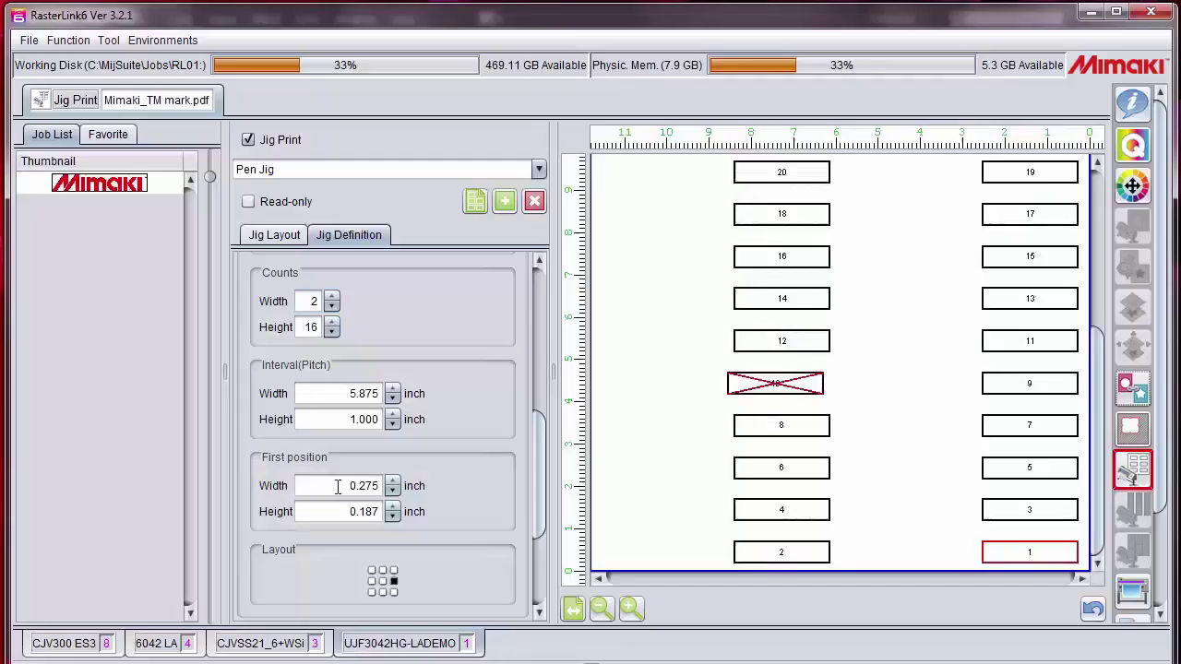
Set the first position to 3 in width and 0.4375 in height
double_click(364, 485)
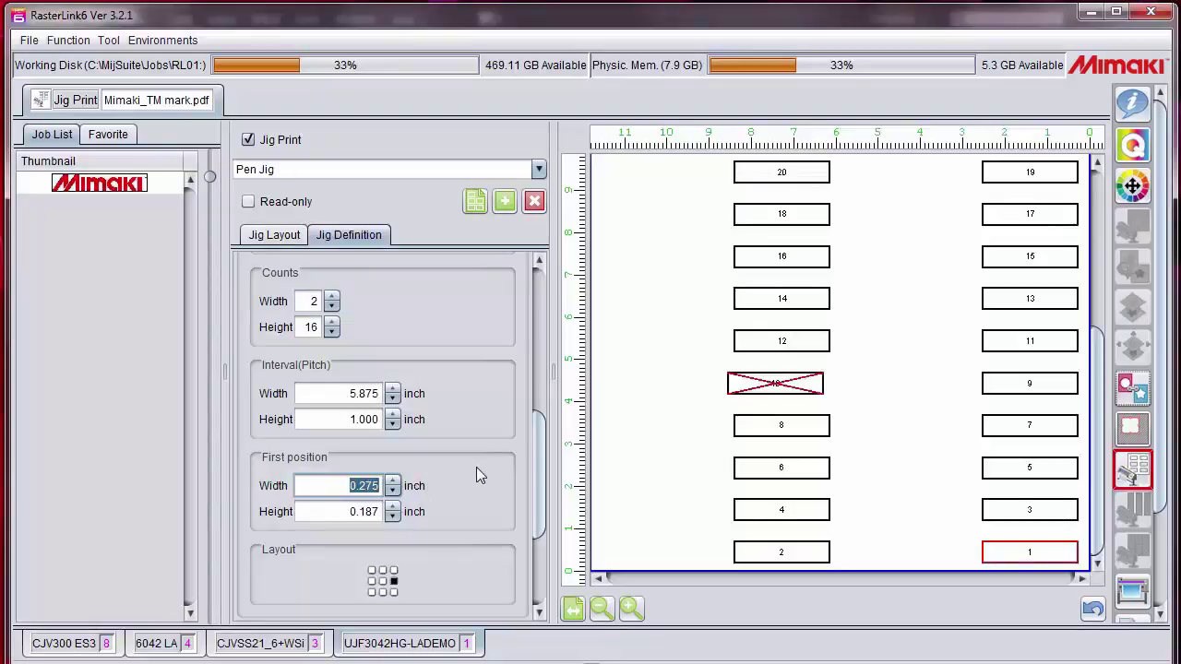
text(3)
key(Tab)
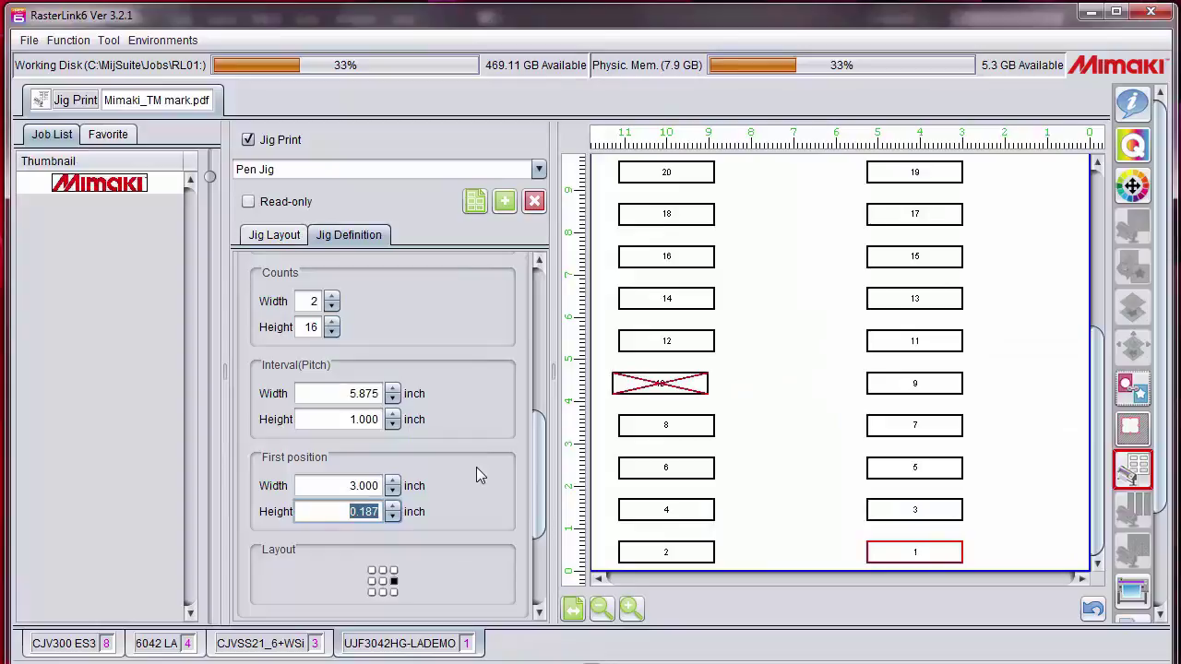
key(BackSpace)
text(.4)
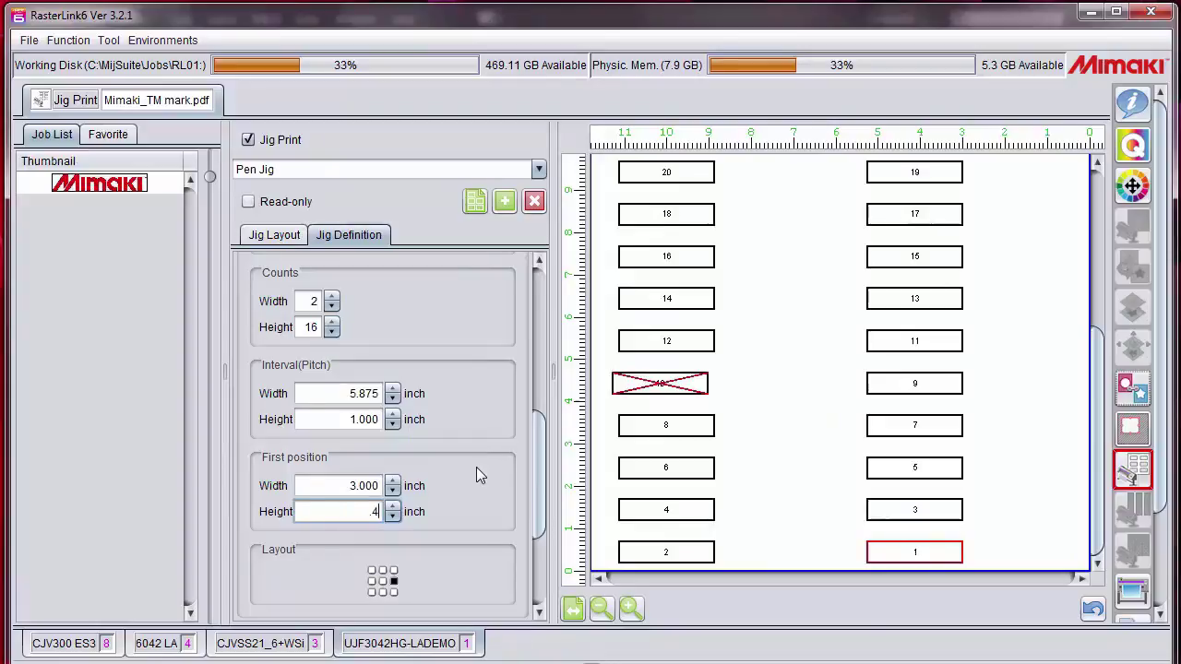
text(375)
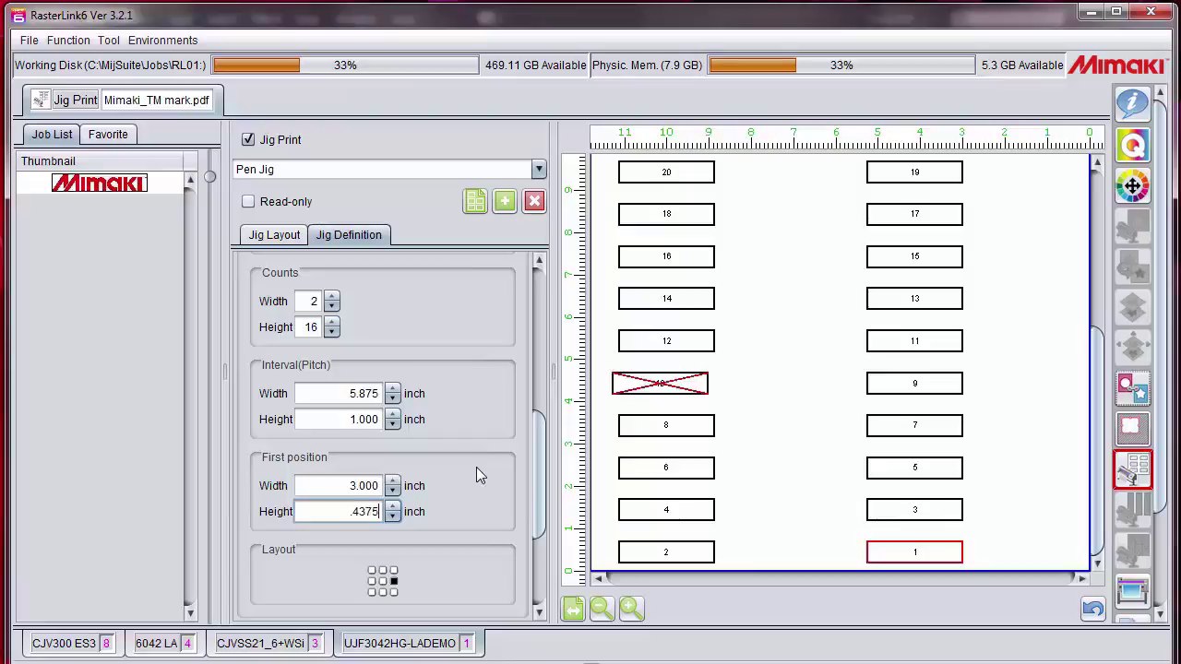
key(Return)
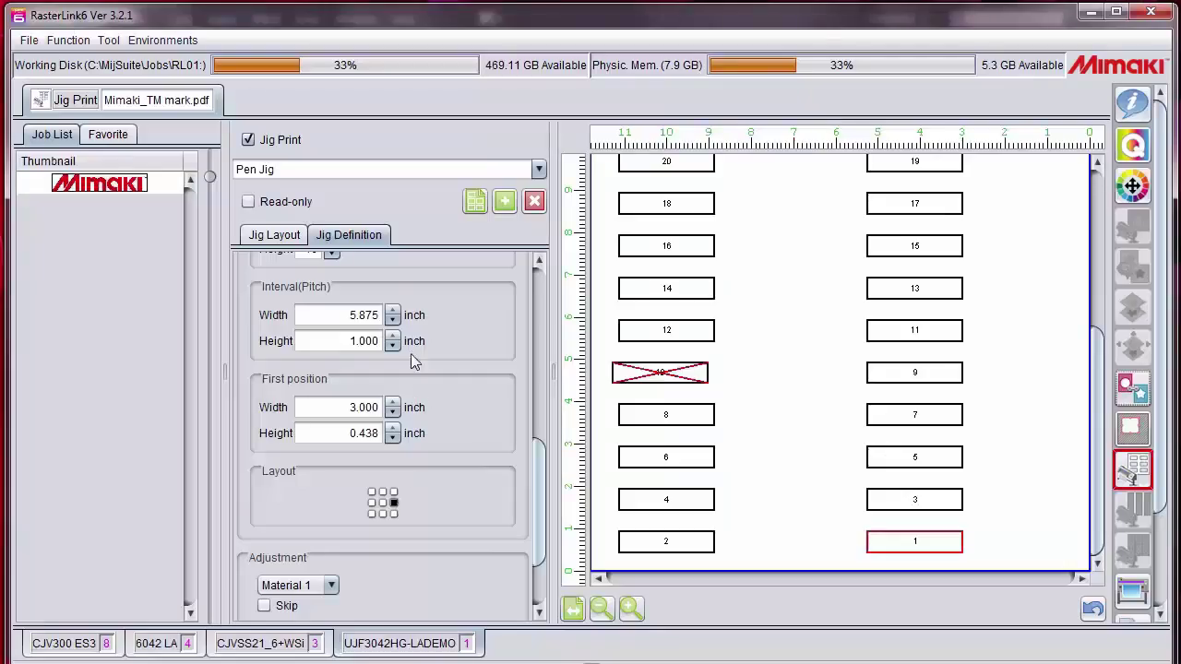
Re-lock the Pen Jig as read-only and enable scaling for the Mimaki mark in Jig Layout
click(249, 202)
click(274, 236)
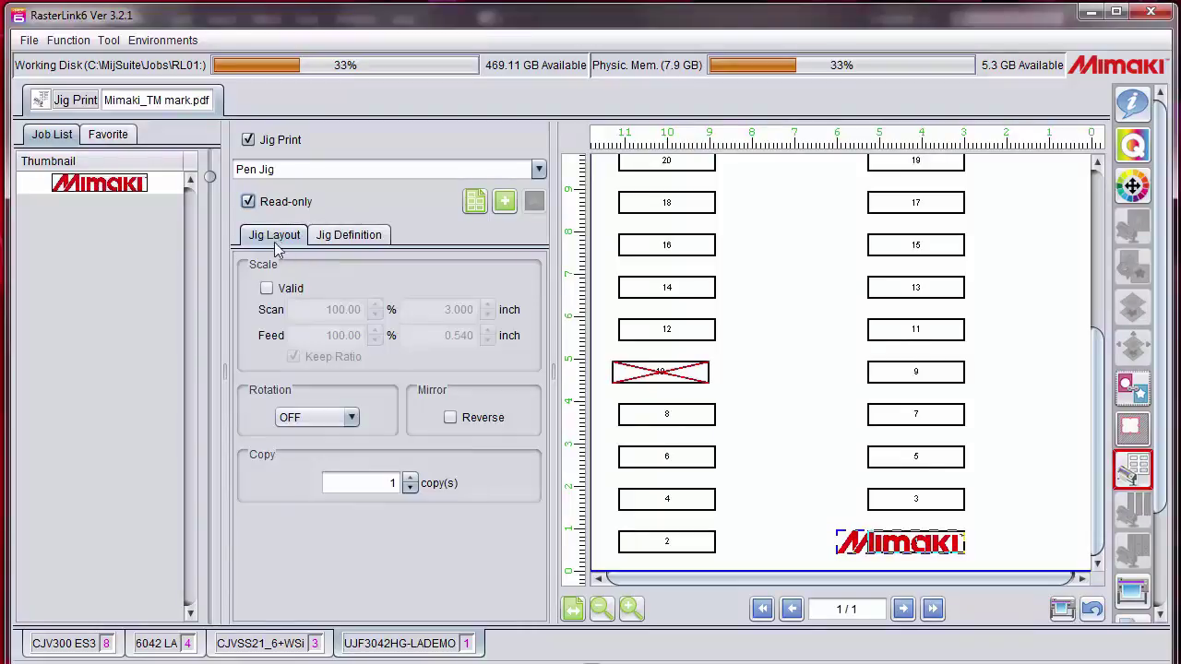
click(266, 289)
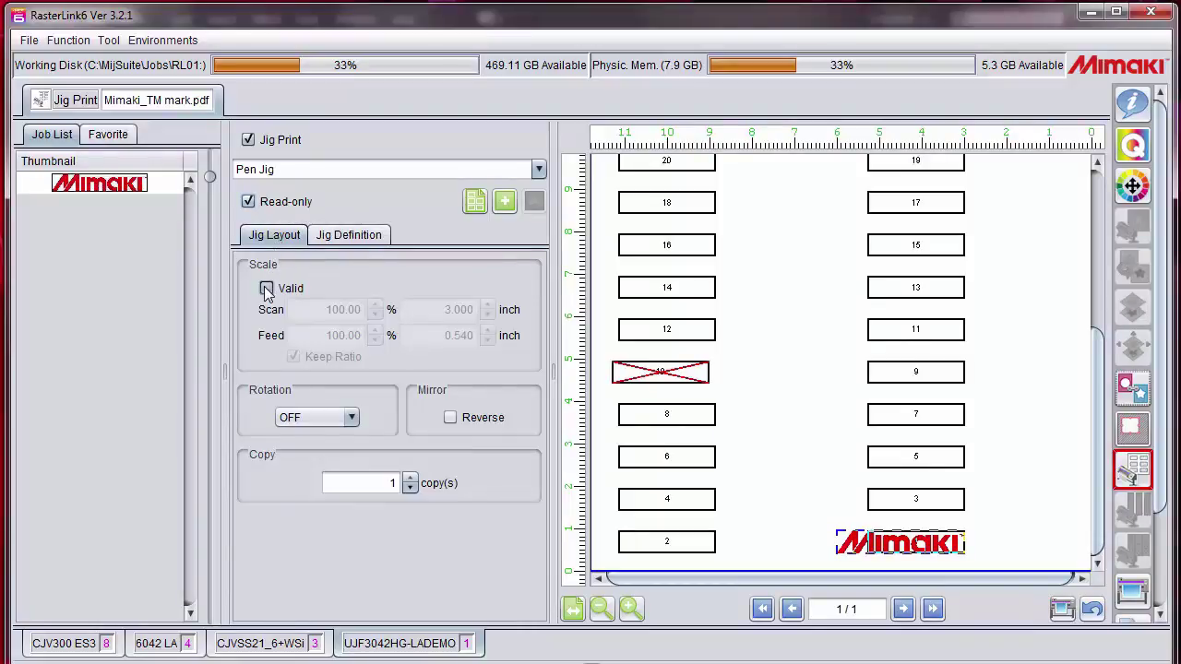
Scale the Mimaki mark to a 1 inch scan width (33.33%) and zoom out the jig preview
click(477, 311)
double_click(477, 311)
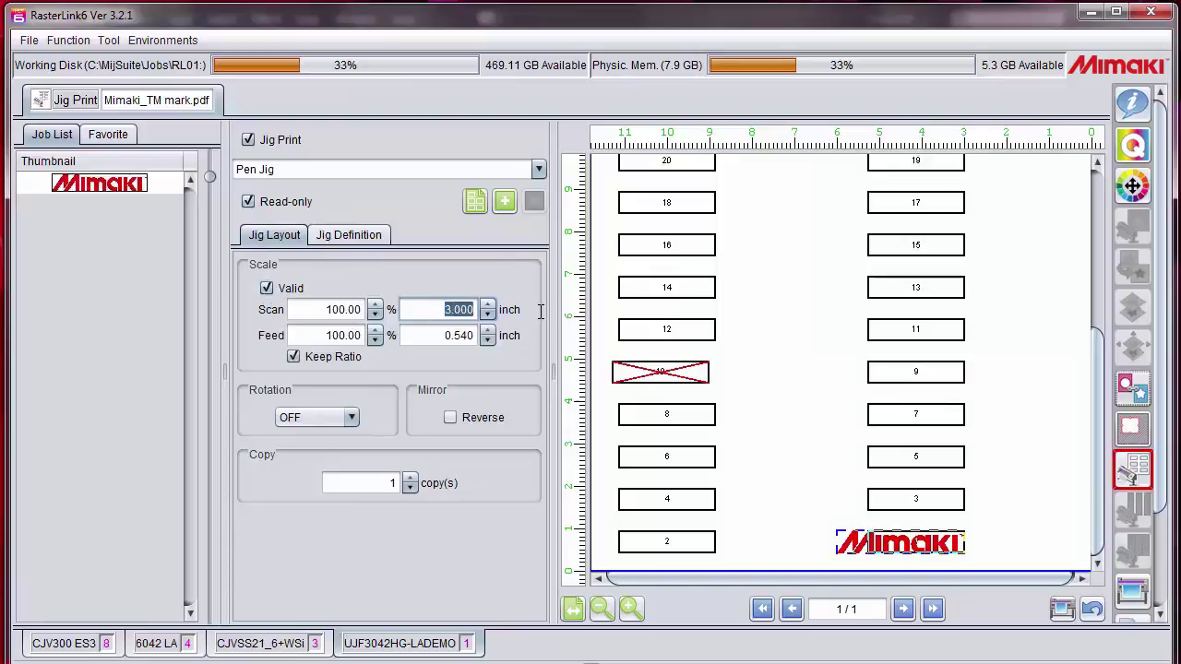
text(1)
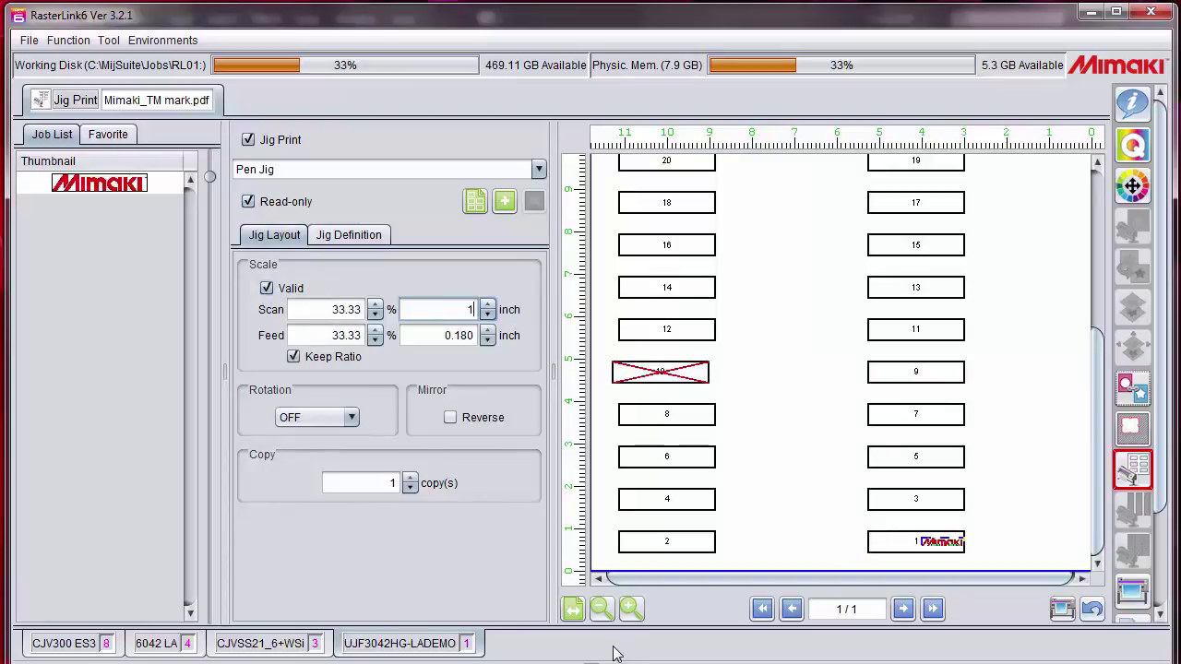
click(601, 609)
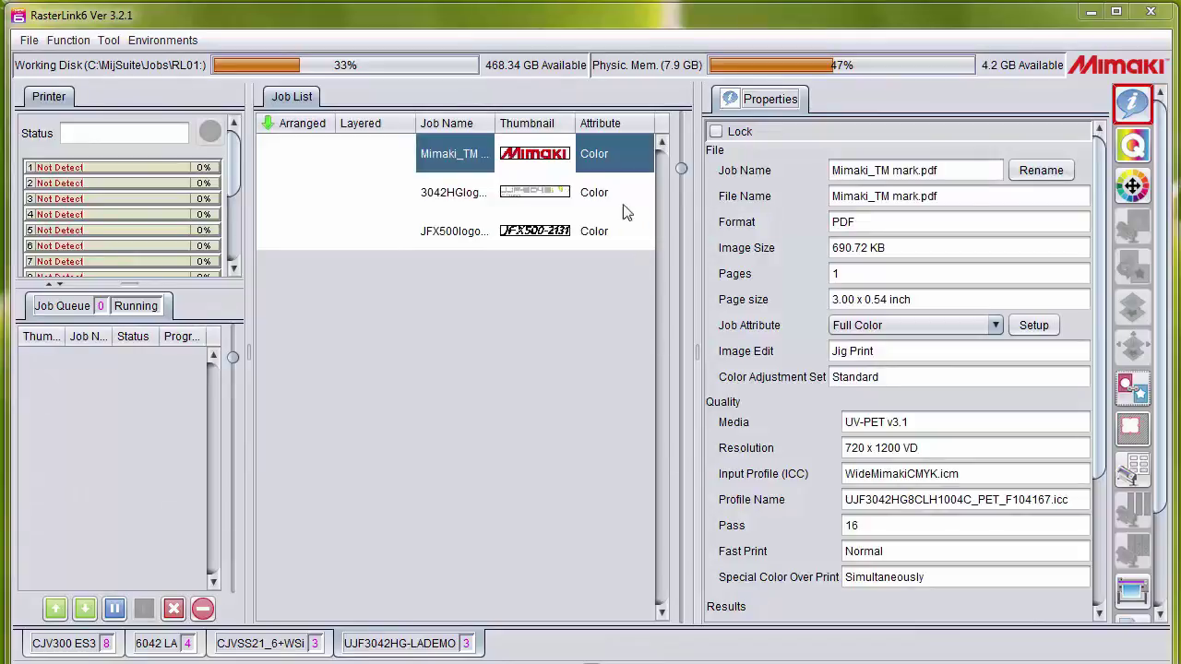
Select the 3042HGlogo and JFX500logo jobs and arrange them into one combined job
click(619, 193)
shift+click(618, 231)
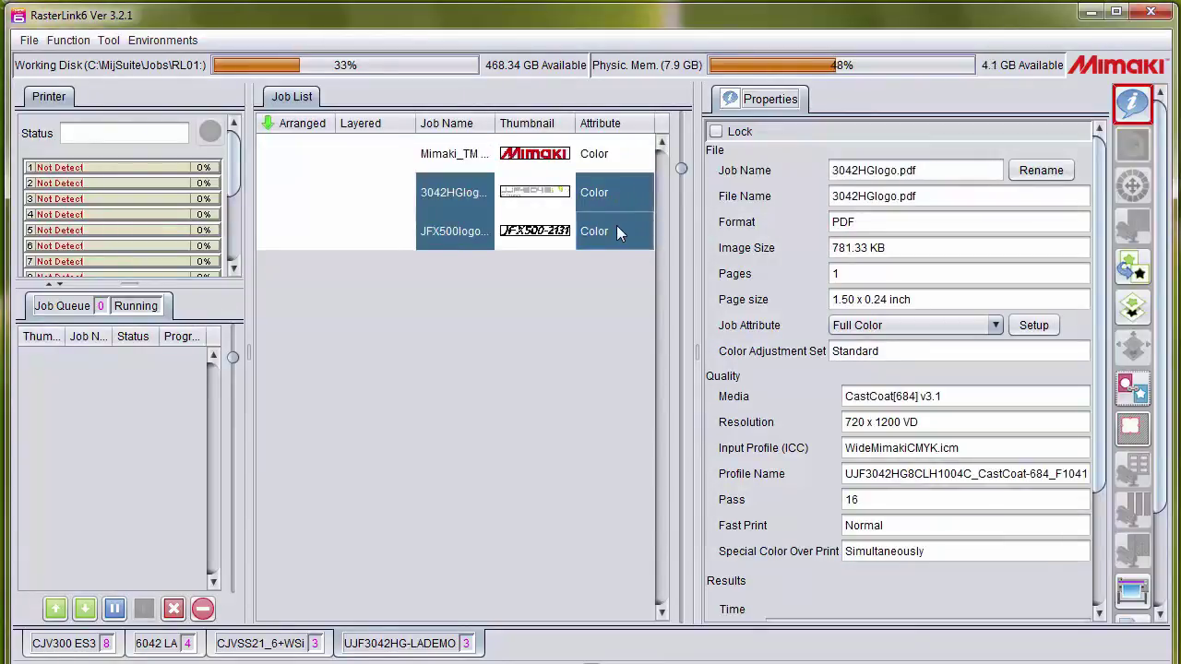
click(1132, 391)
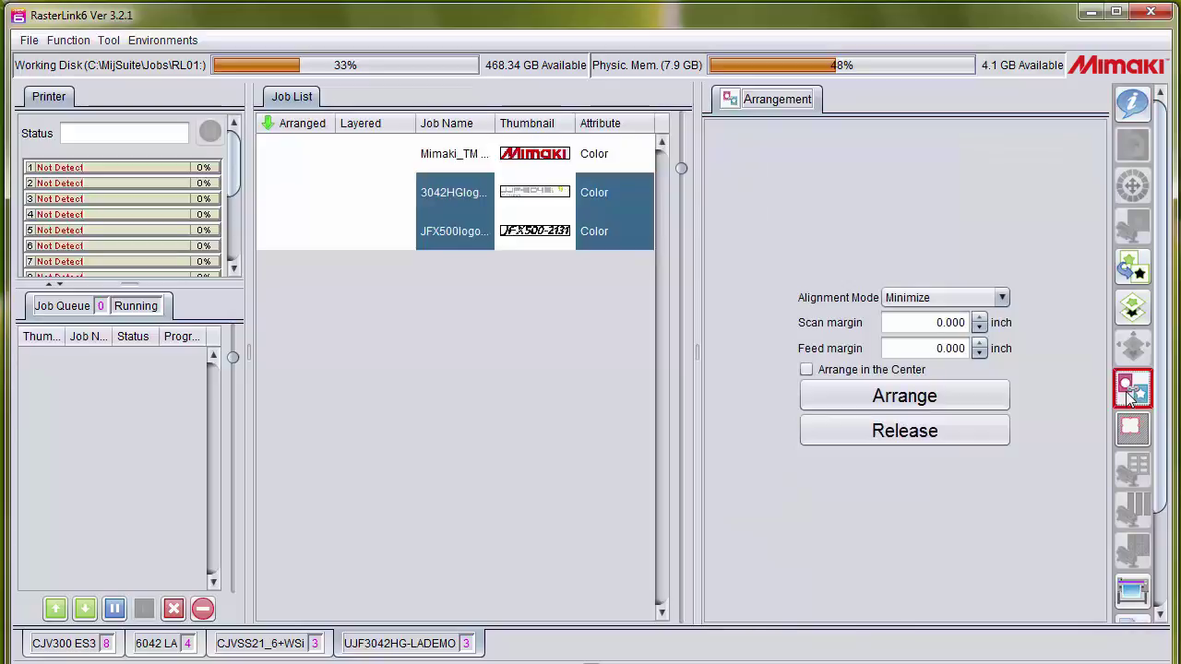
click(969, 394)
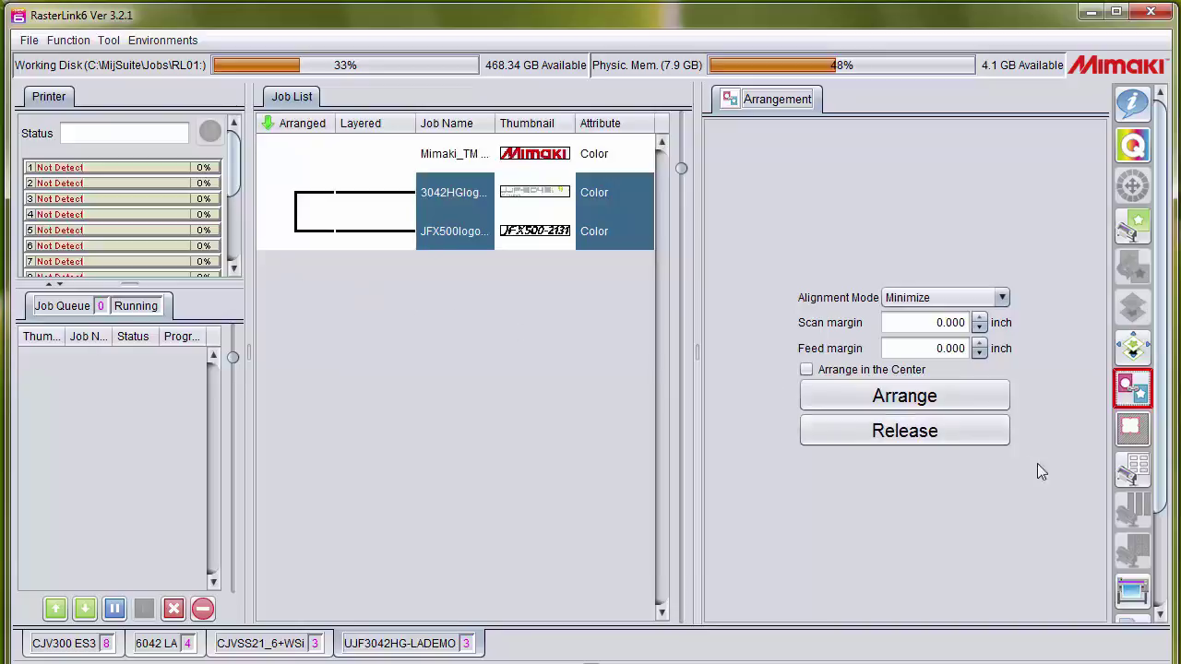
click(1132, 472)
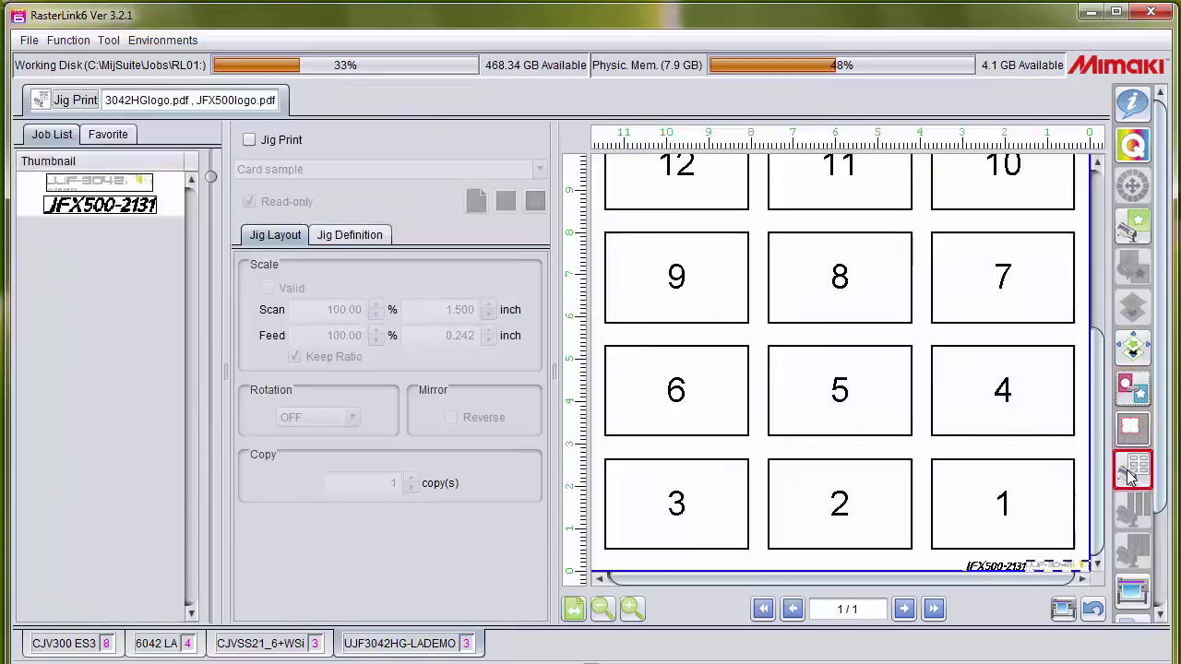
Enable Jig Print for the combined logo job and select the Pen Jig
click(250, 140)
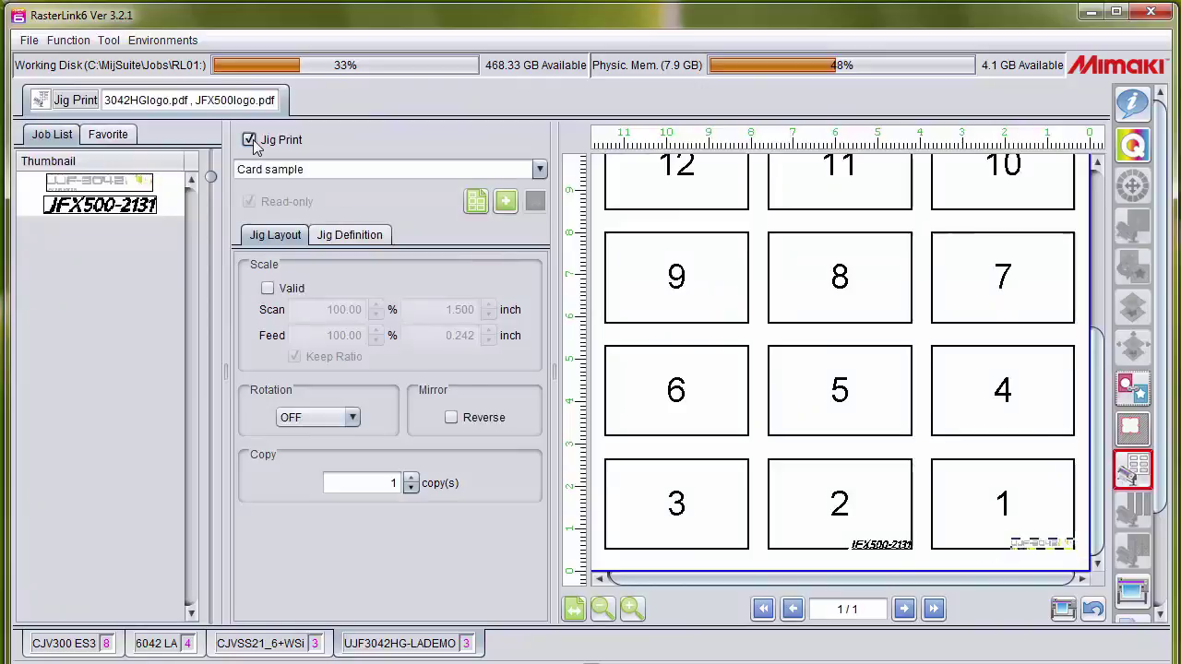
click(540, 172)
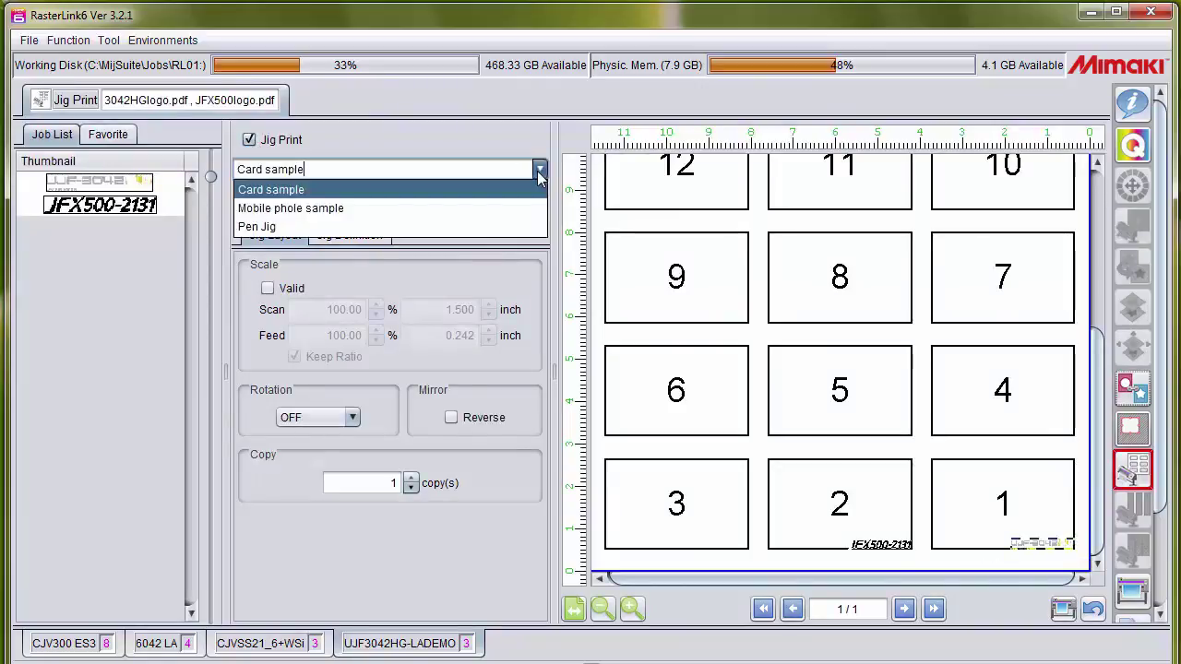
click(514, 227)
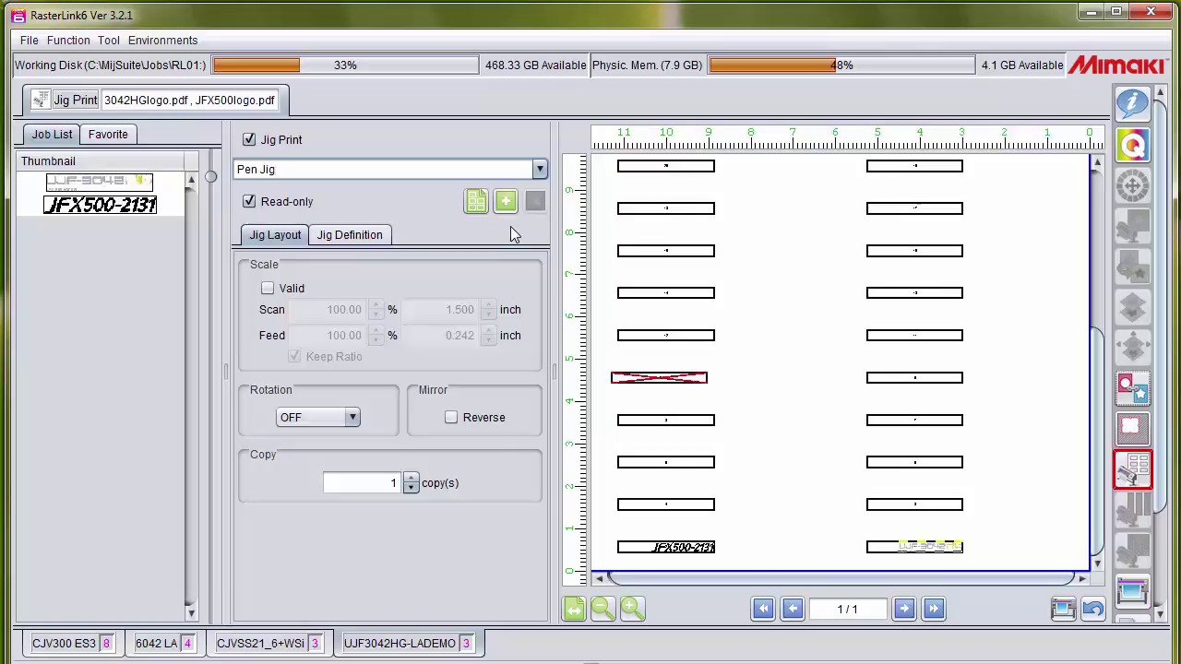
Unlock the Pen Jig definition, anchor its layout to middle-left, and re-lock it read-only
click(351, 236)
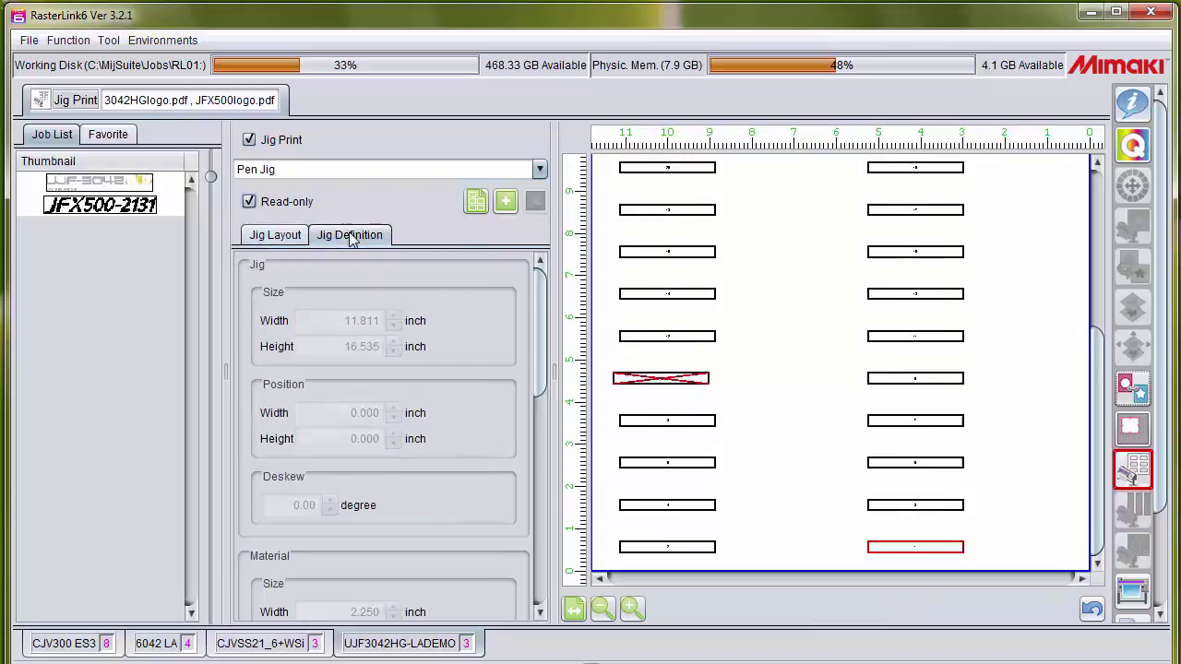
click(249, 202)
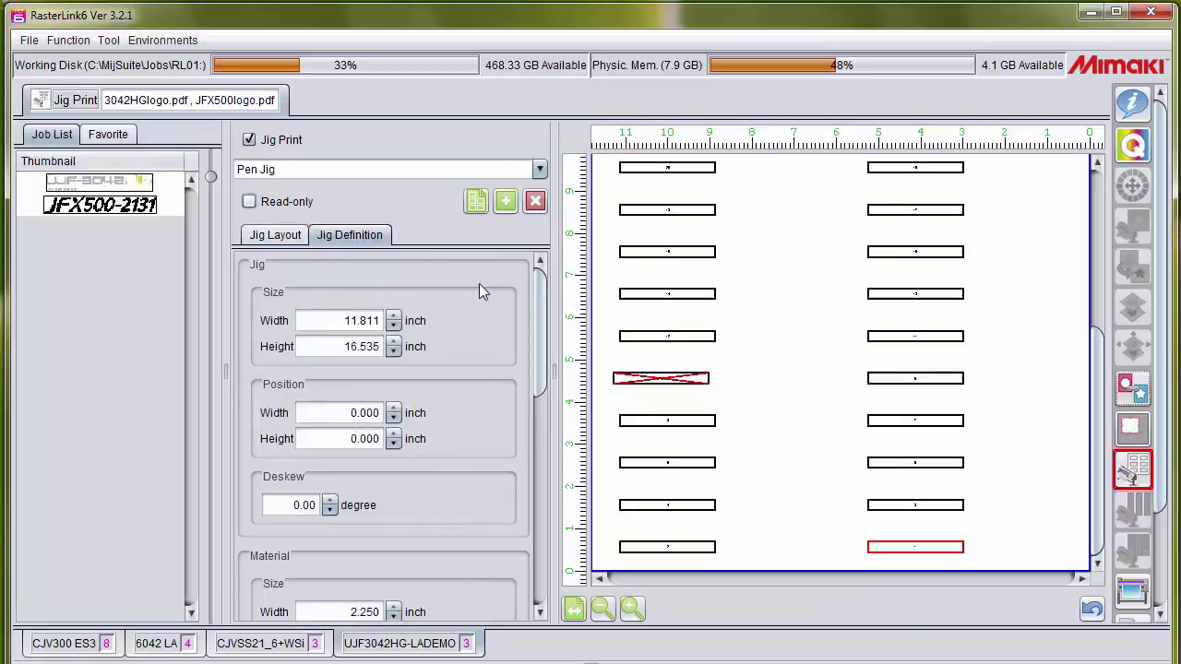
drag(536, 299, 529, 474)
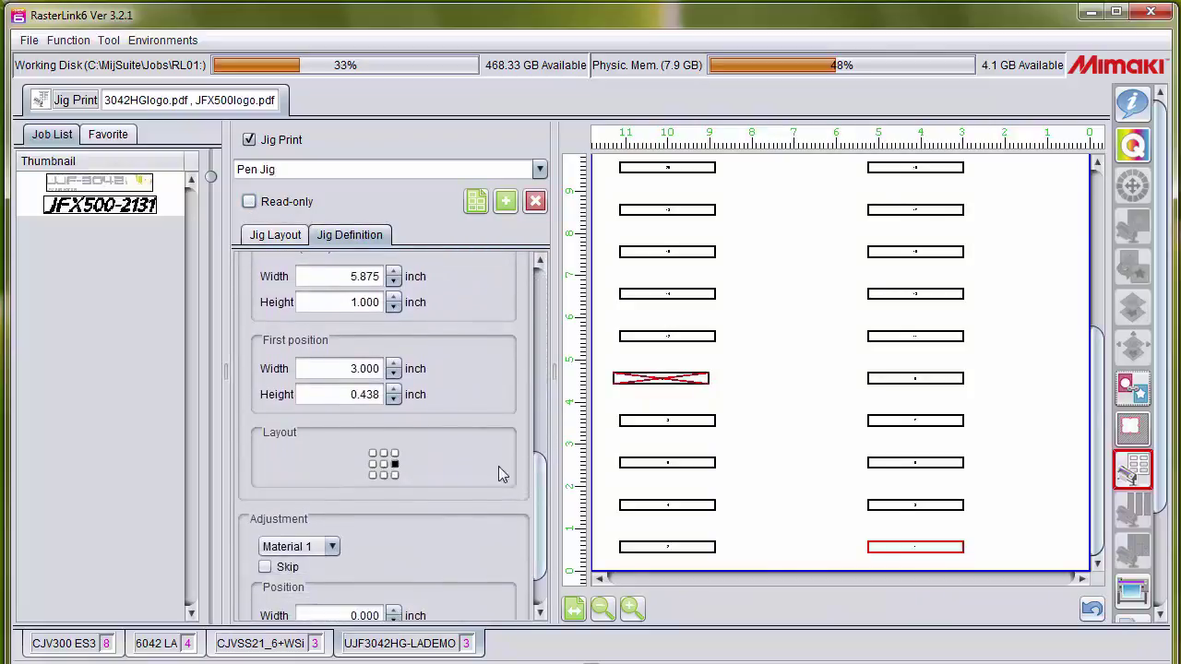
click(373, 464)
click(248, 202)
click(268, 235)
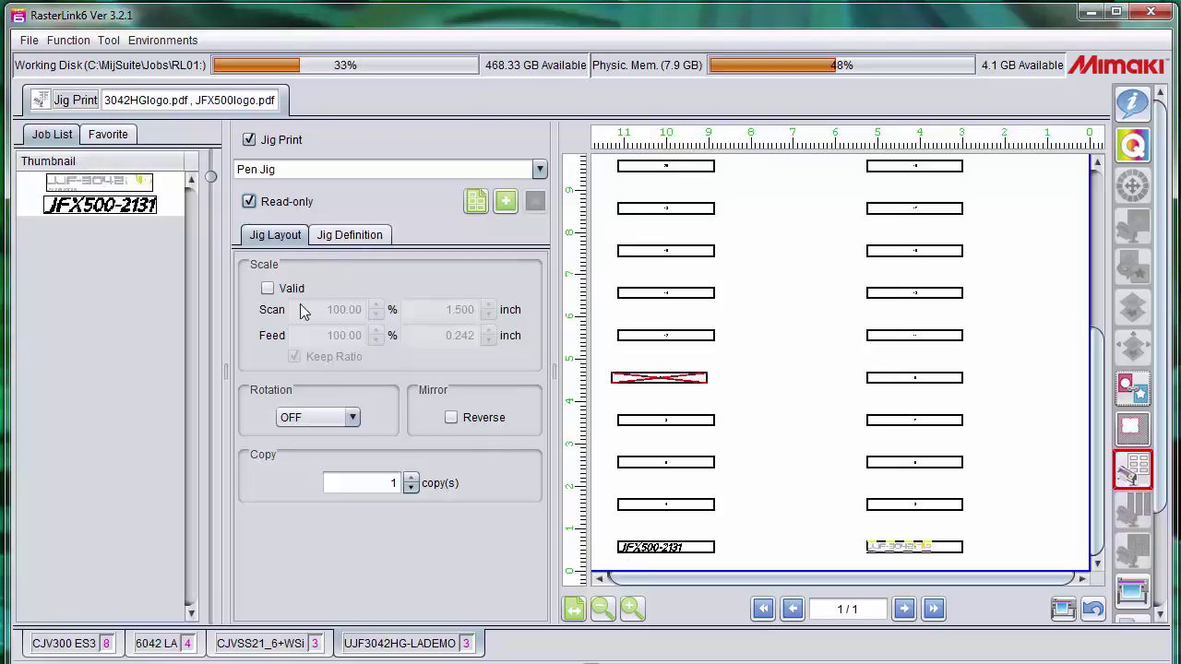
Enable scaling for the 3042HGlogo job and set its scan width to 1 inch
click(145, 182)
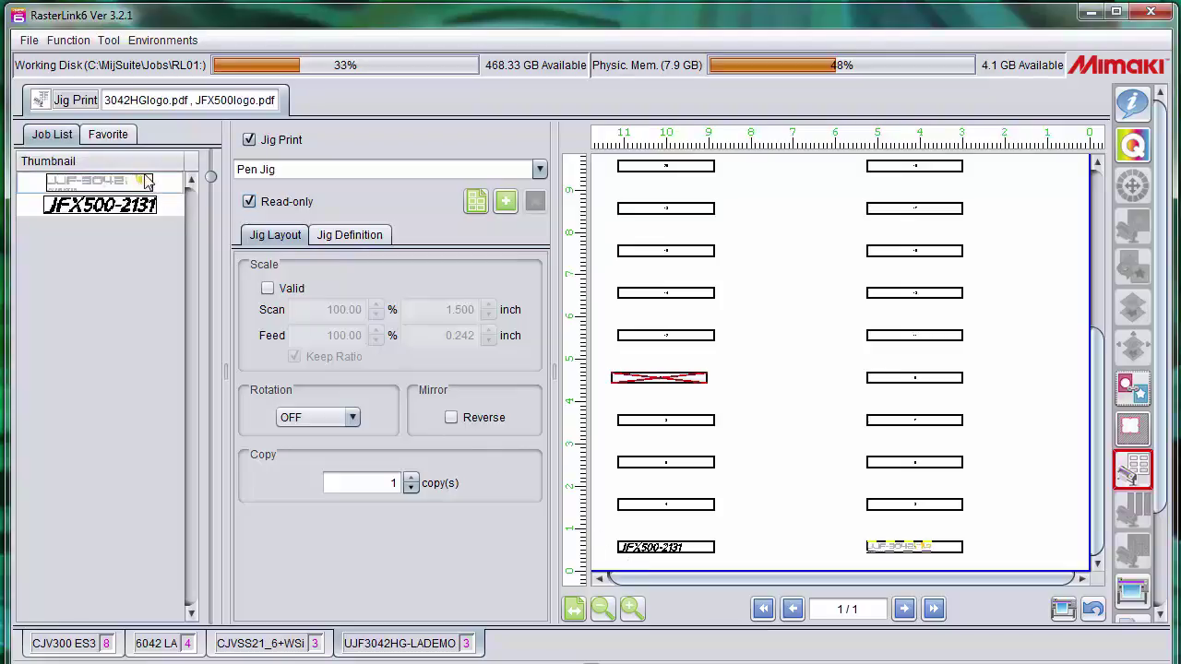
click(268, 291)
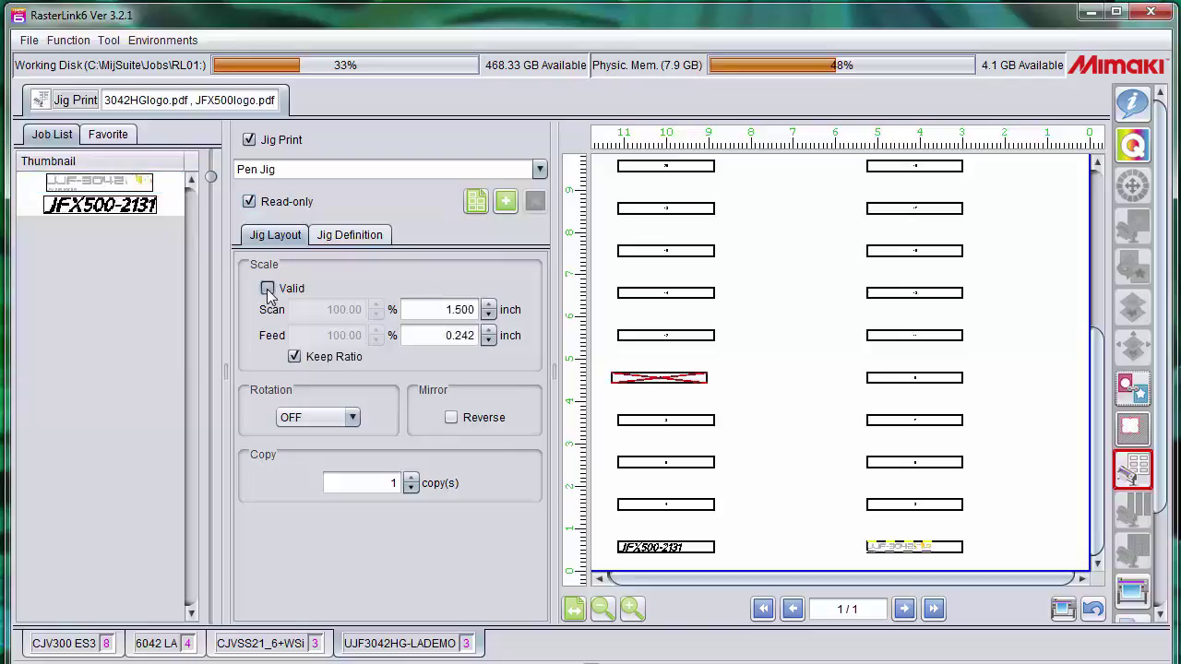
double_click(438, 309)
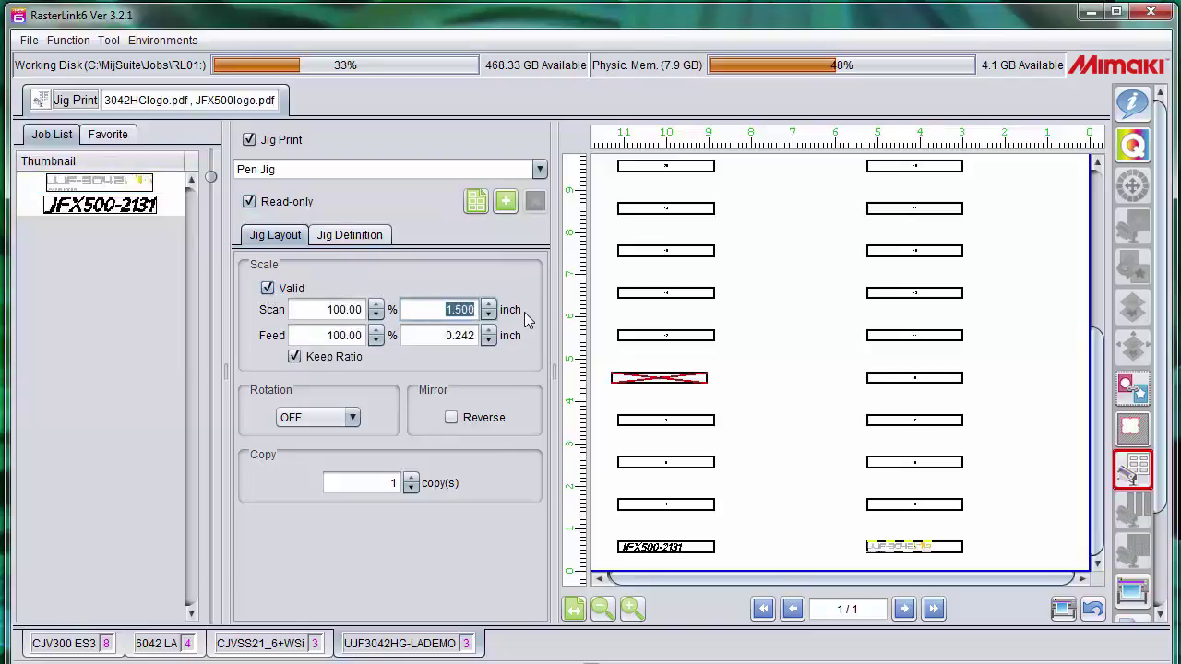
text(1)
key(Return)
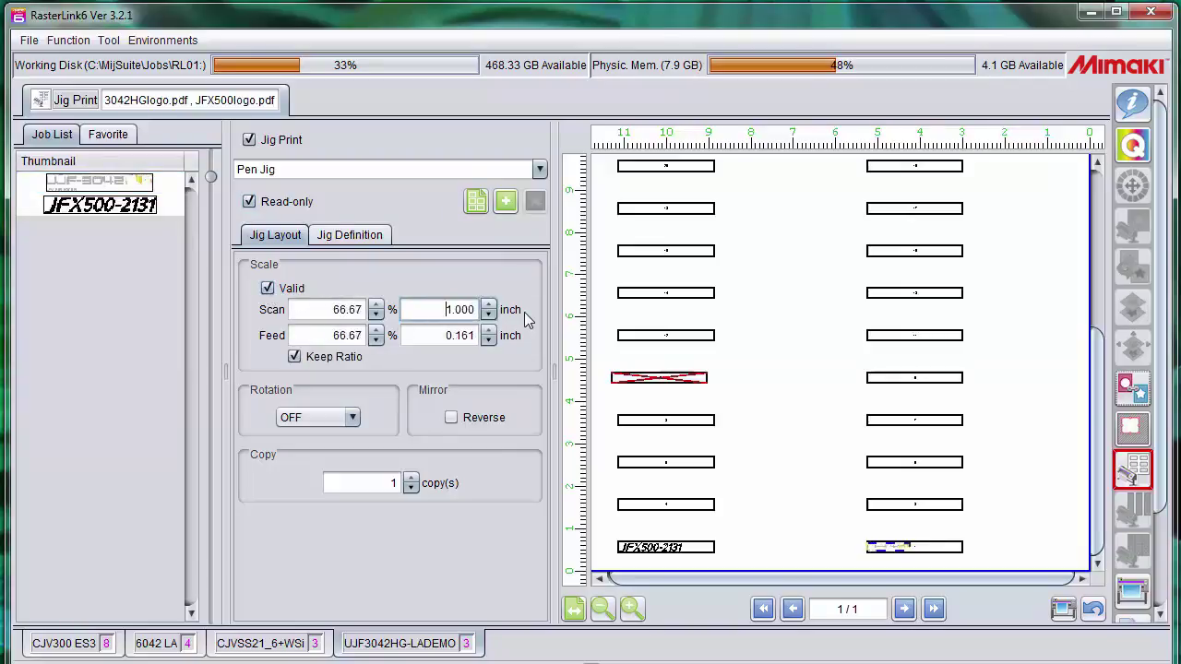
Enable scaling for the JFX500-2131 logo and set its scan width to 1 inch too
click(116, 209)
click(268, 288)
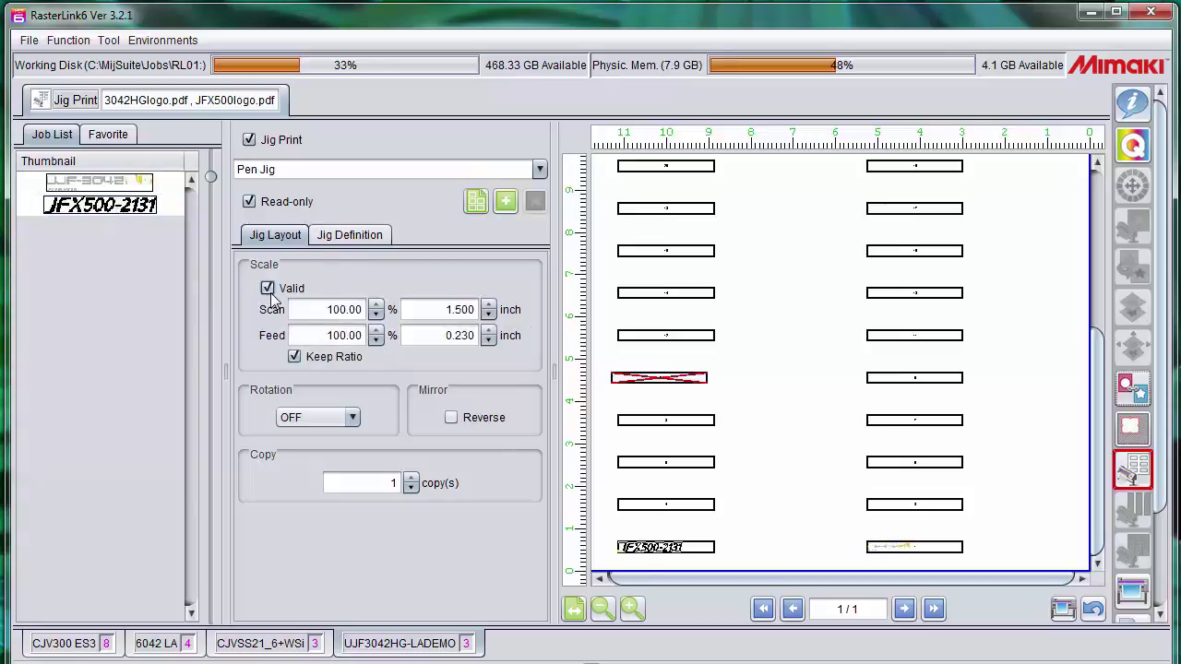
click(443, 311)
drag(443, 311, 540, 315)
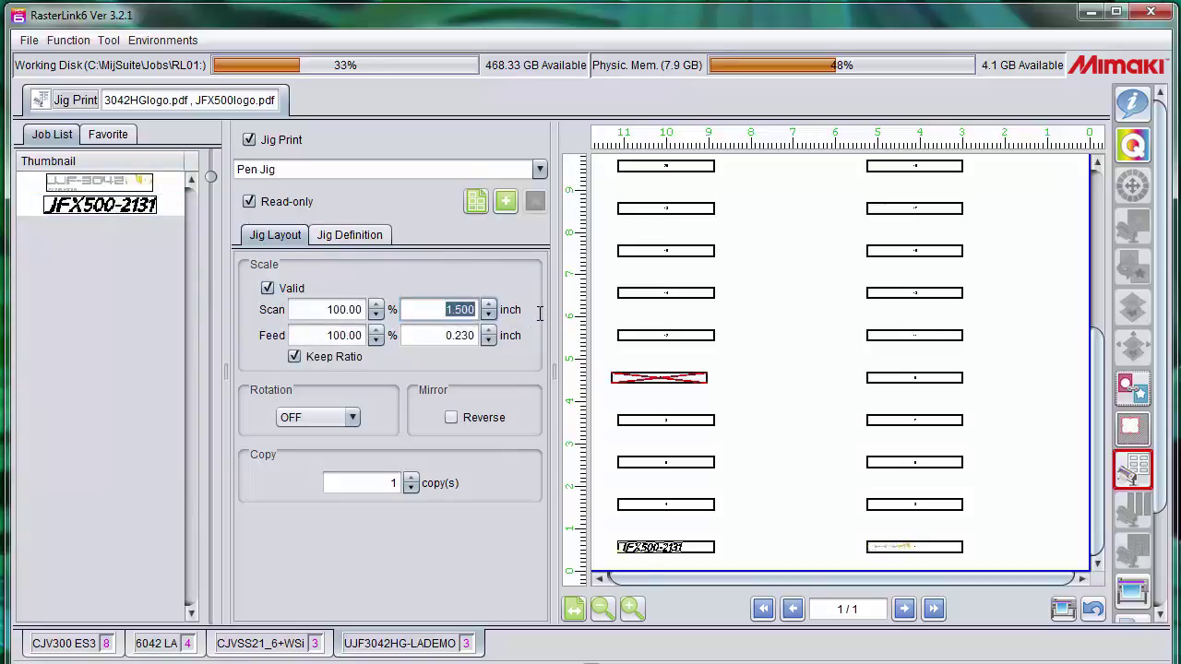
text(1)
key(Return)
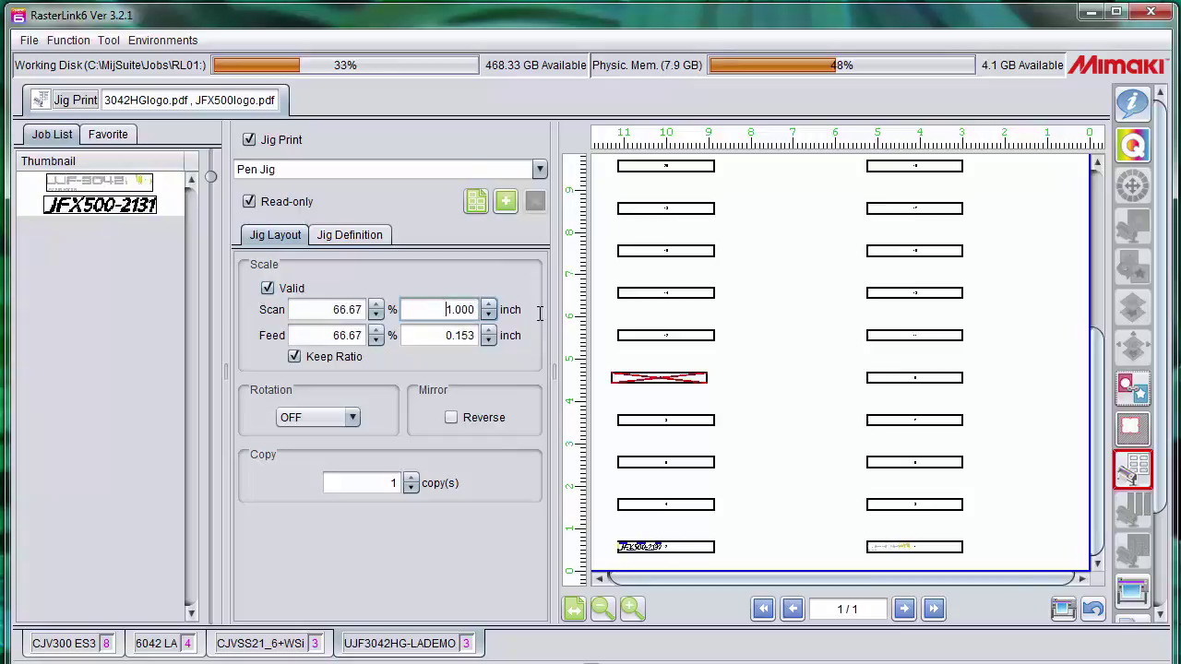
Raise the JFX500-2131 logo's copy count to 5
click(631, 608)
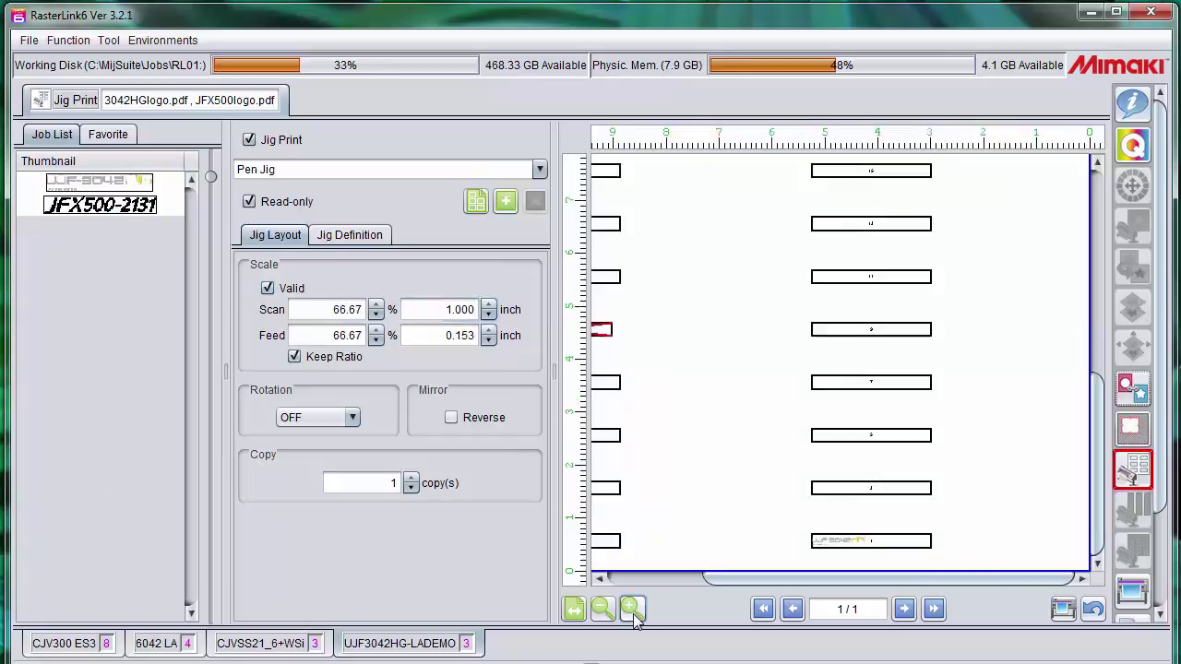
click(632, 609)
click(632, 609)
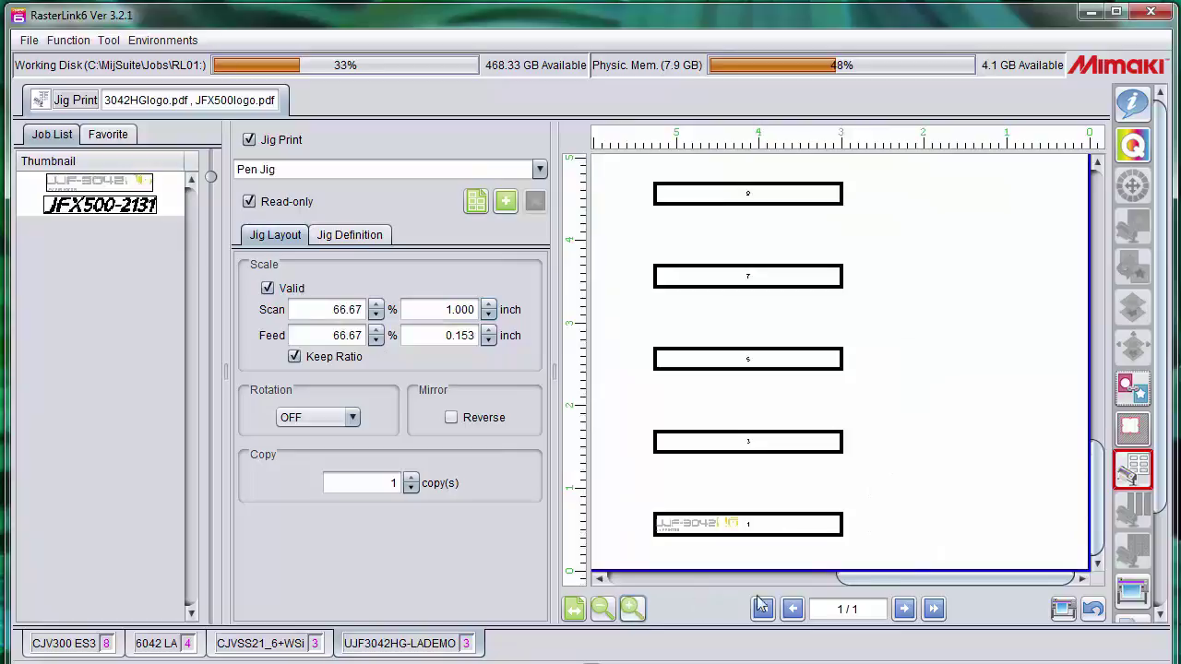
drag(892, 579, 639, 591)
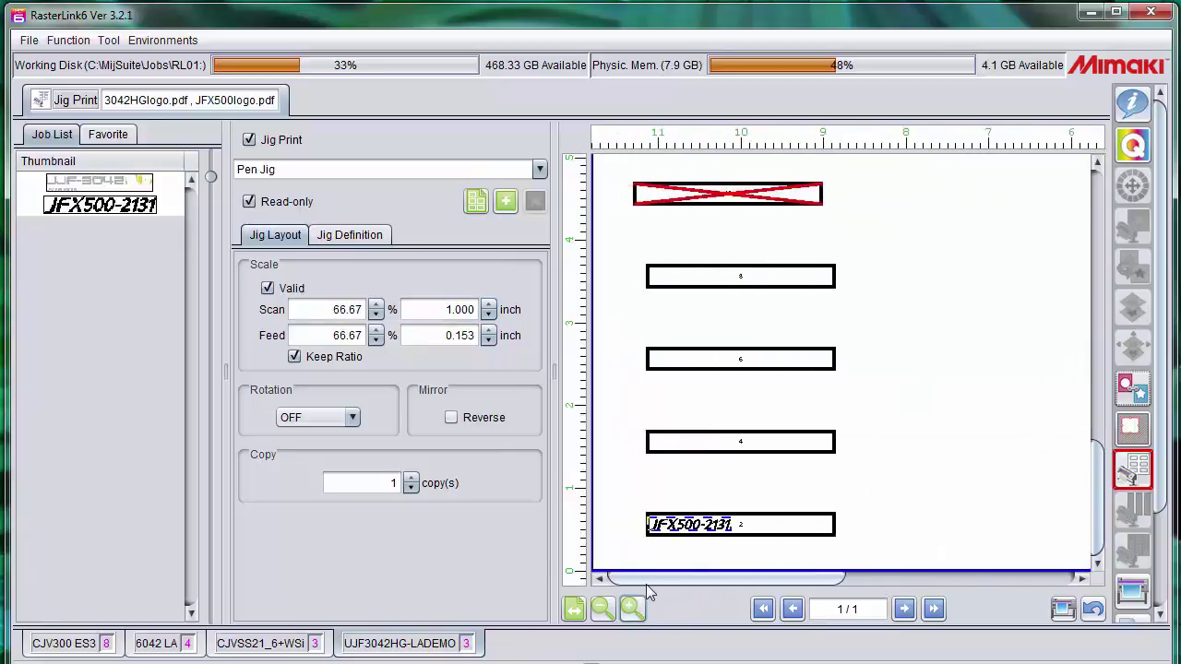
click(412, 478)
click(412, 478)
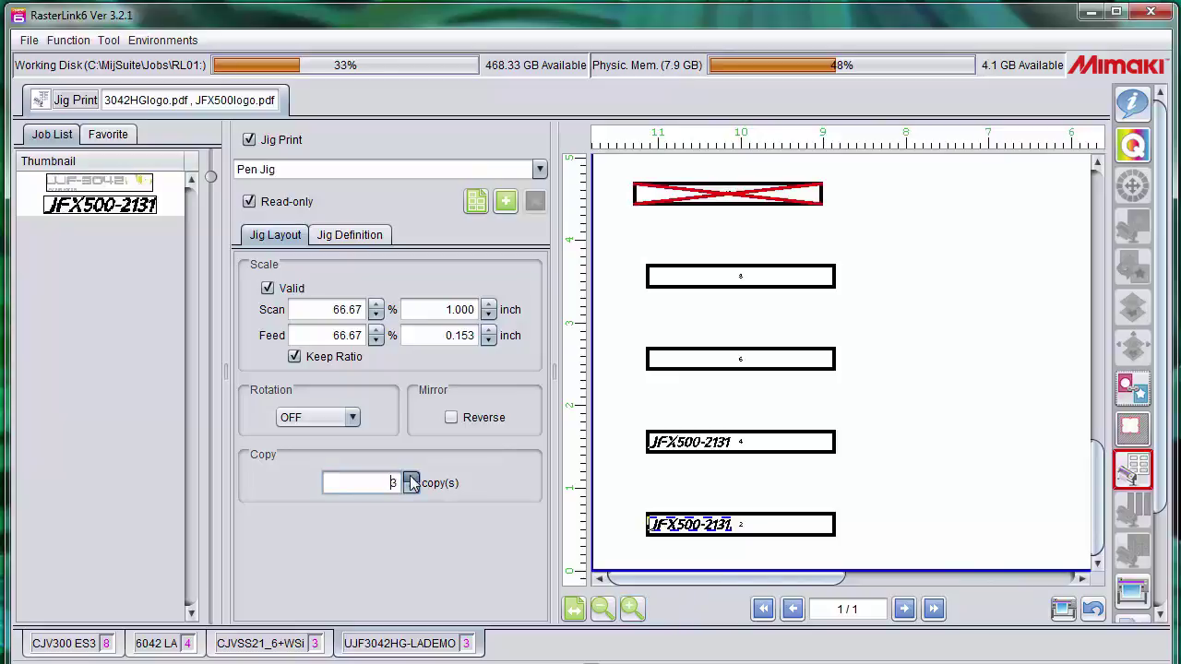
click(412, 478)
click(411, 478)
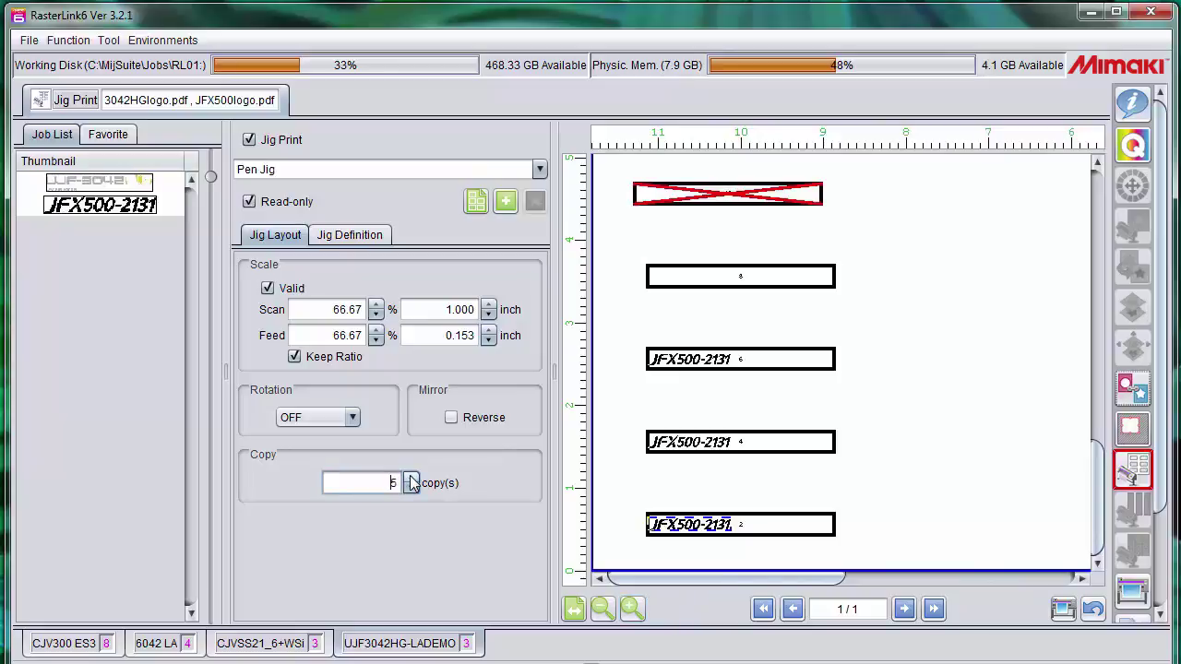
Raise the UJF-3042 logo's copy count as well, viewing the whole jig
click(604, 609)
click(605, 609)
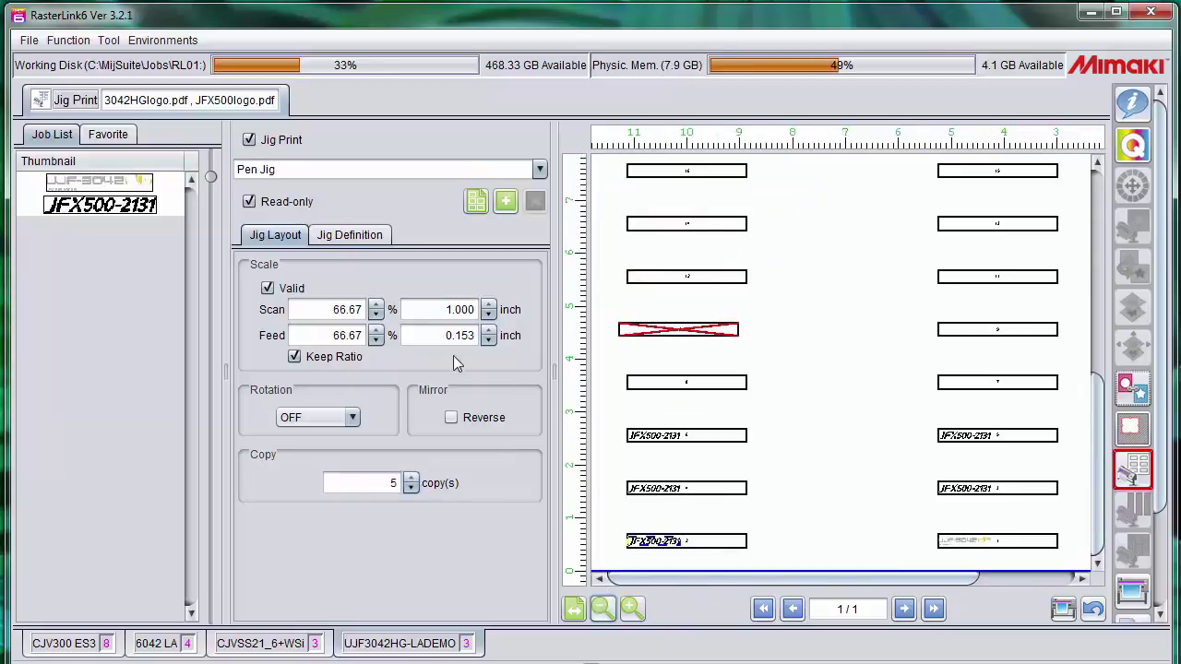
click(138, 185)
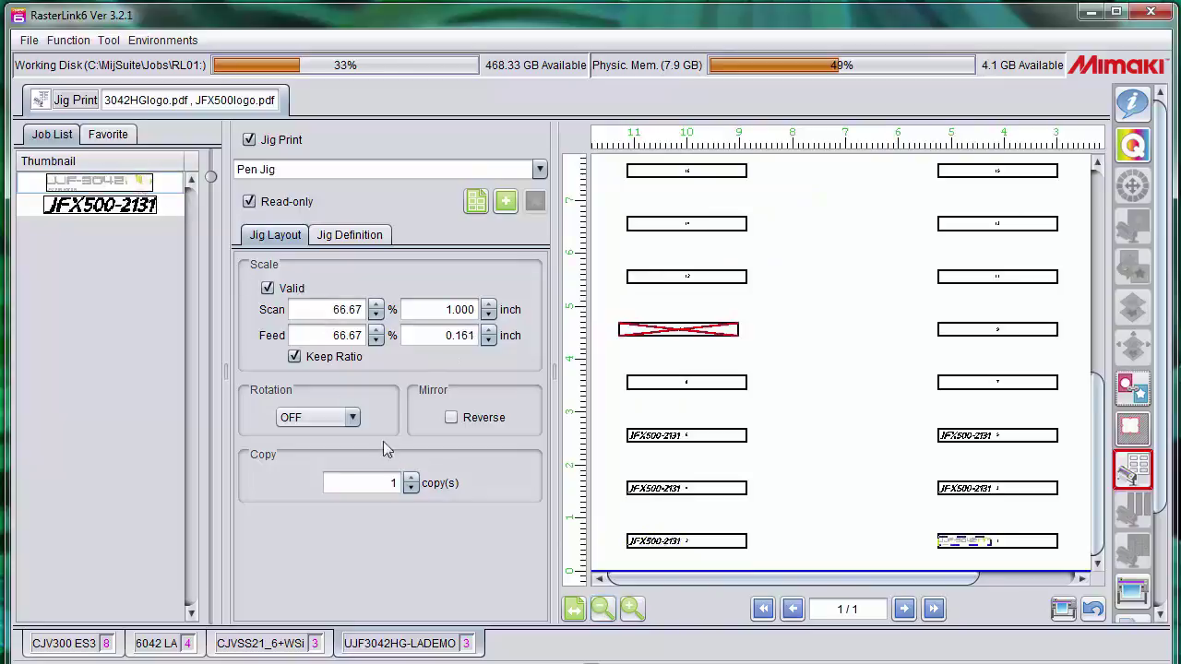
click(411, 478)
click(411, 479)
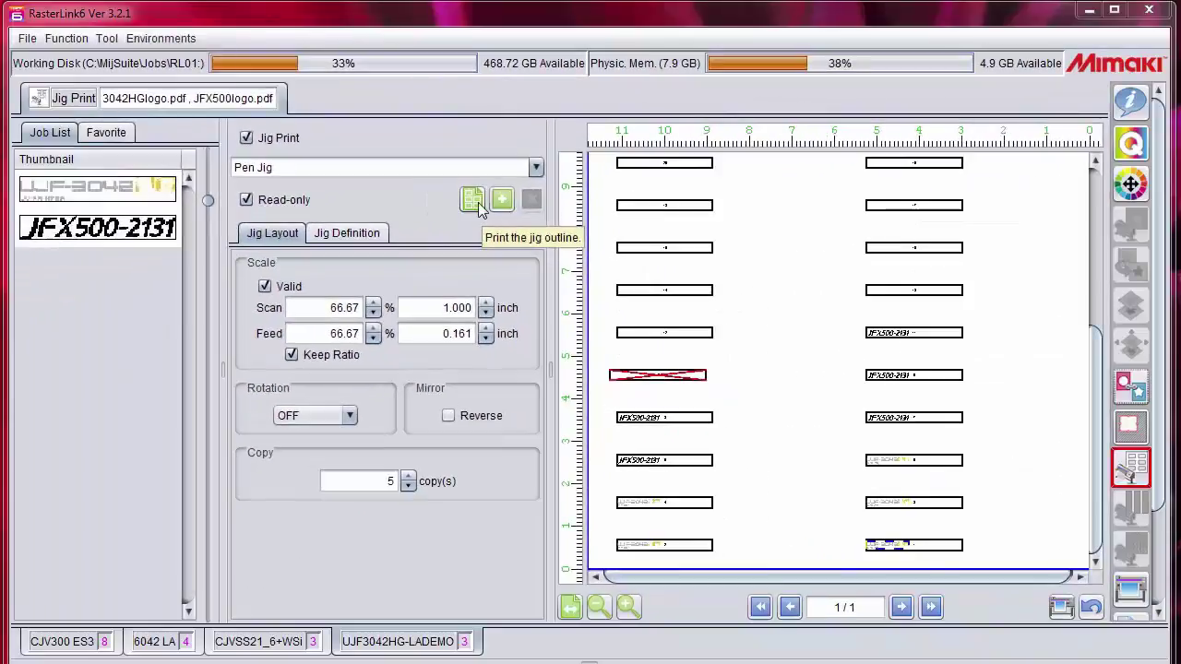
Set the jig outline line width to 2 point with Black colour, then save it
click(478, 207)
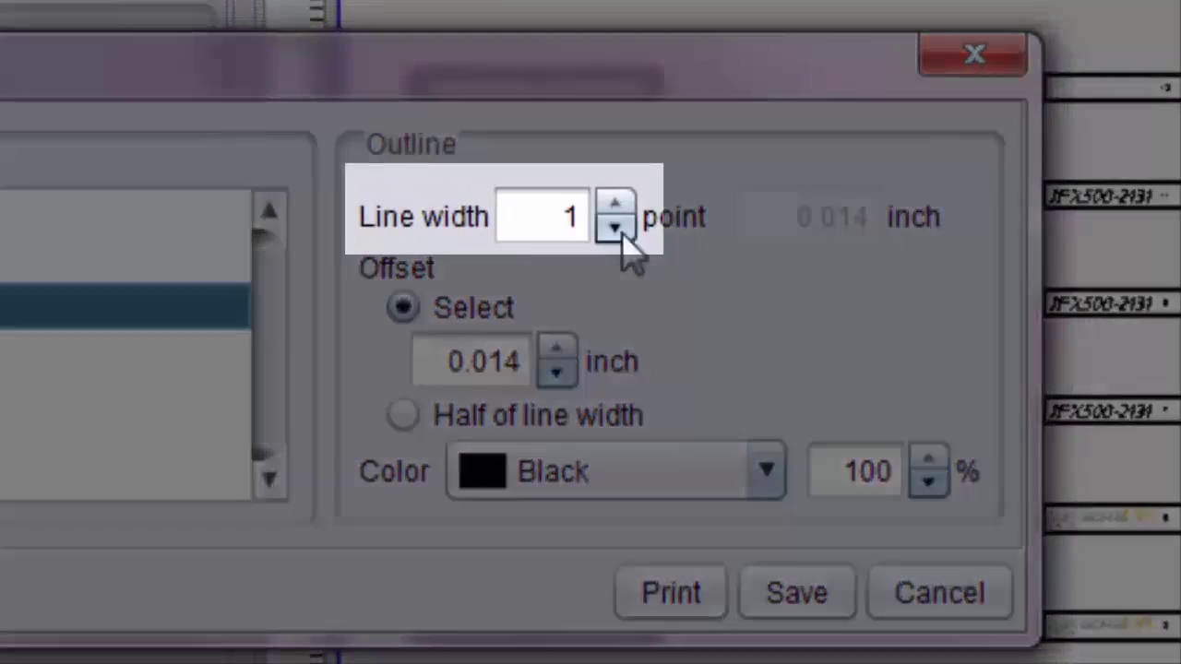
click(615, 205)
click(615, 205)
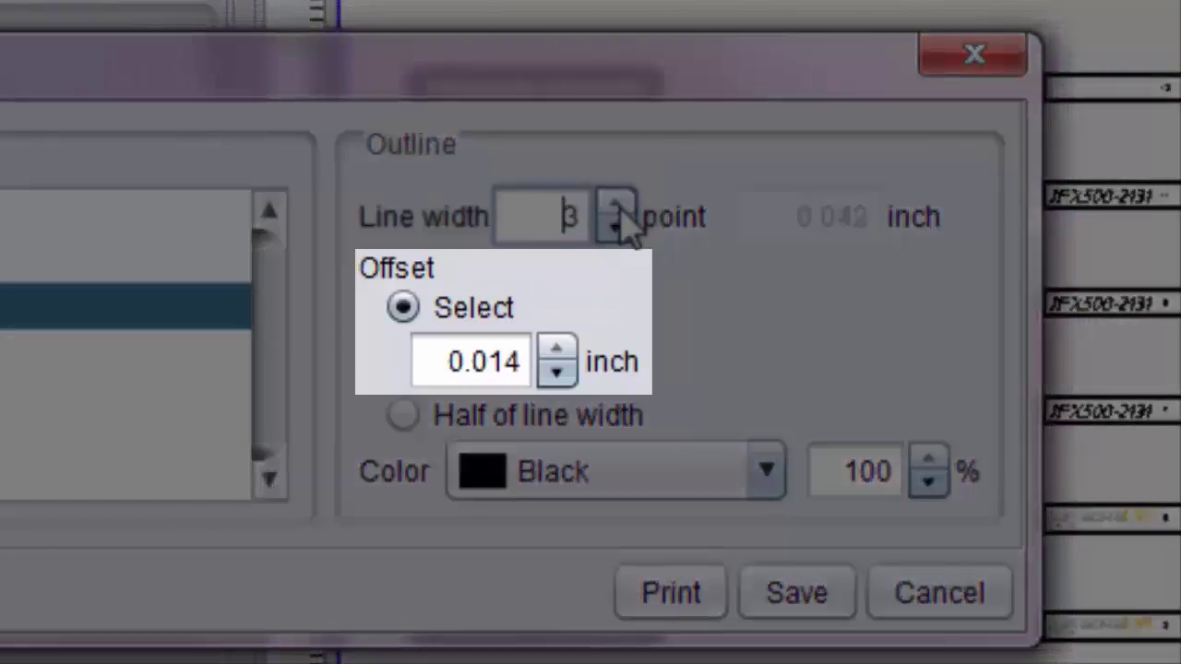
click(615, 205)
click(616, 228)
click(616, 228)
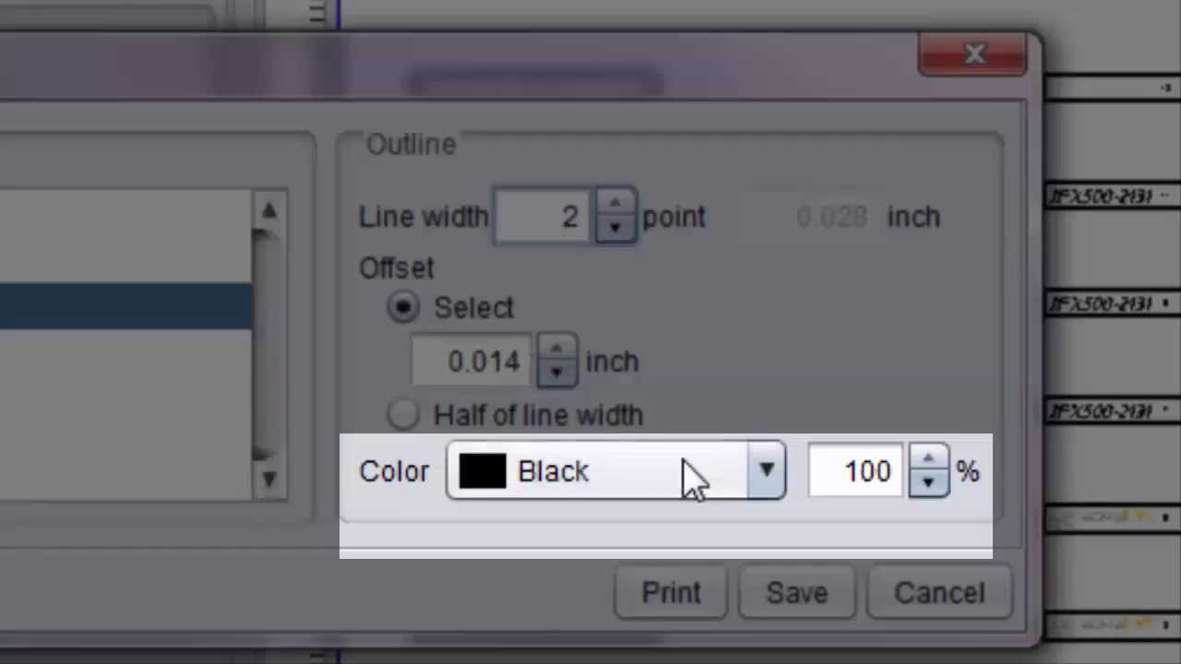
click(767, 471)
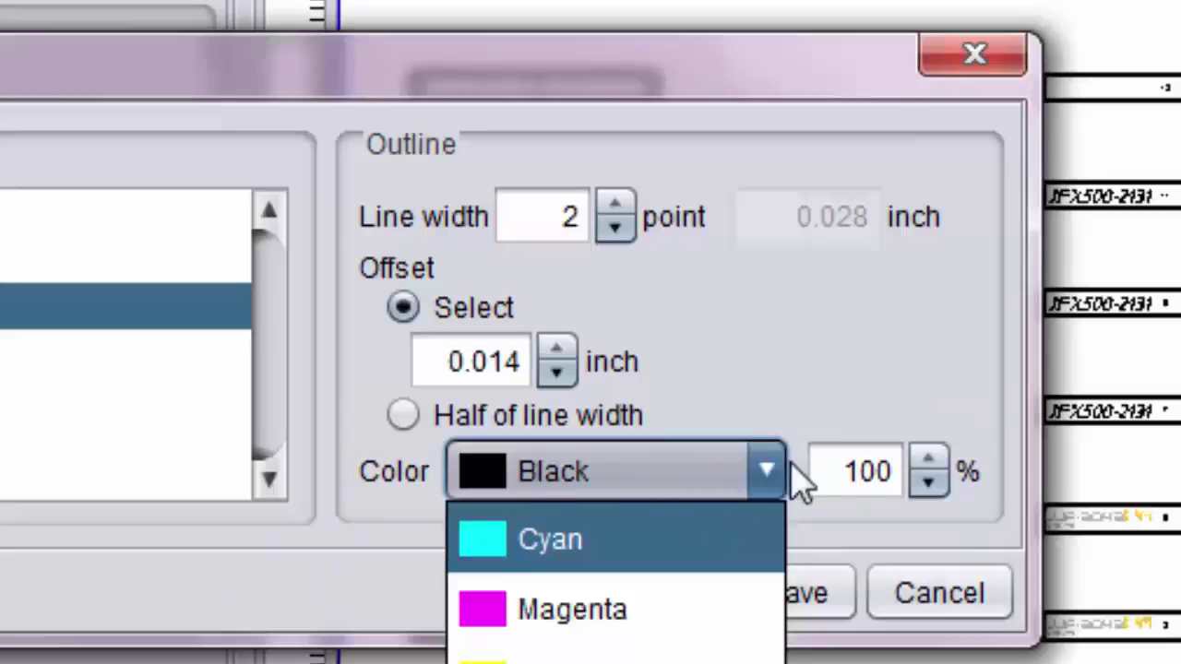
click(777, 466)
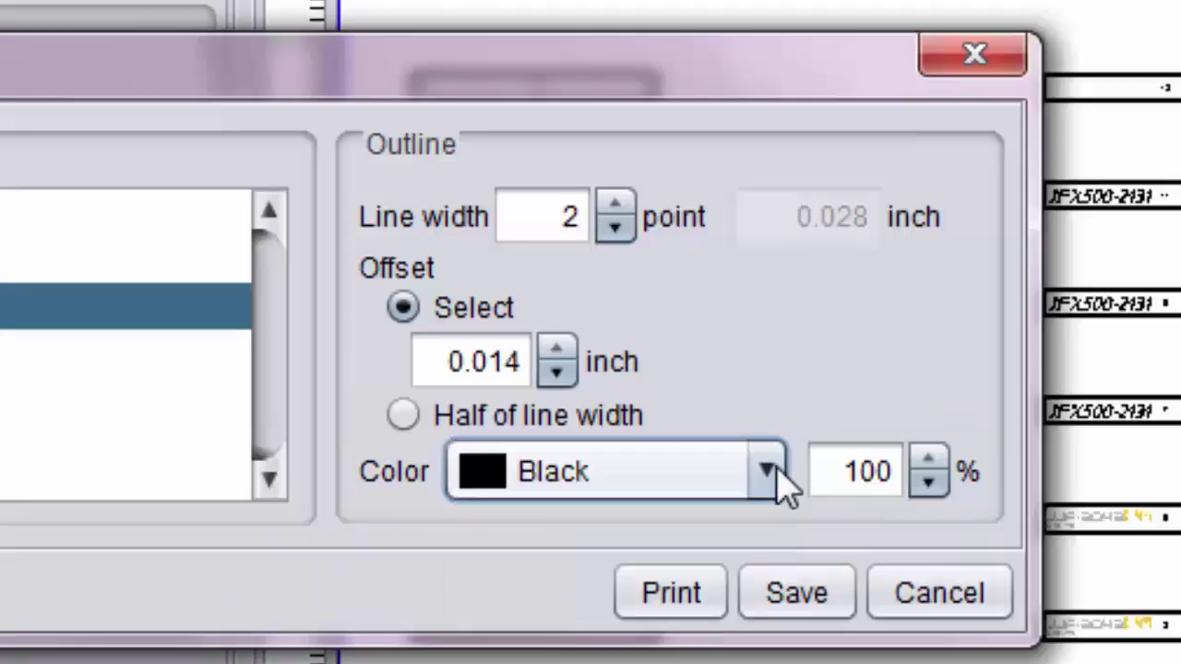
click(801, 595)
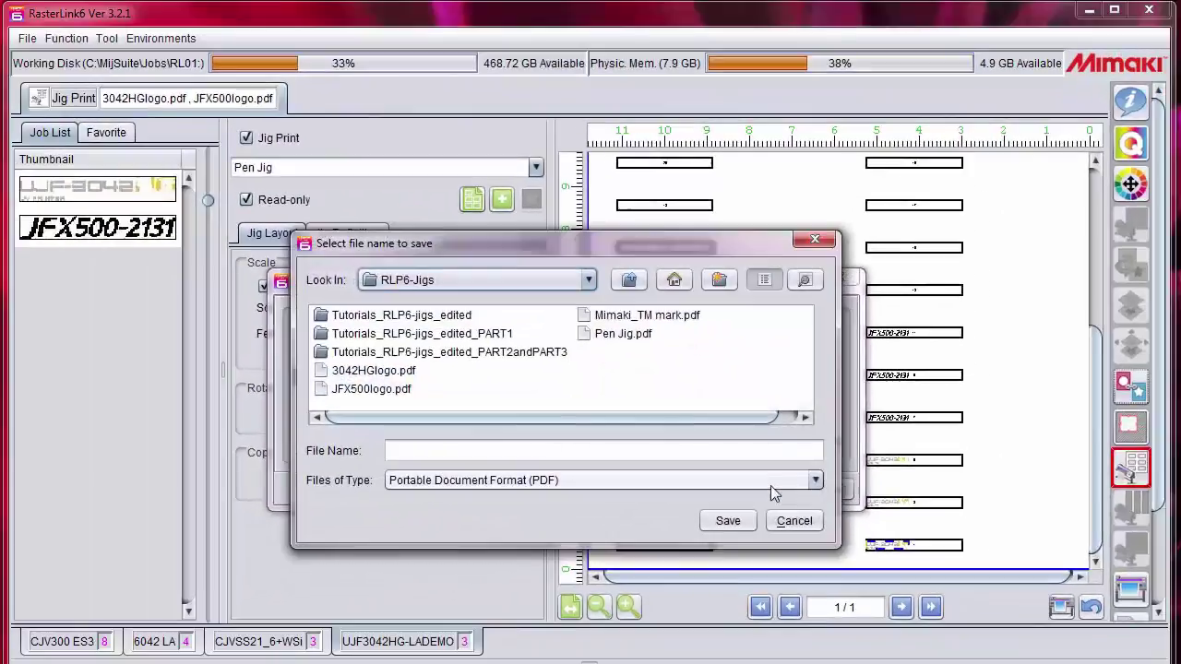
Save the jig outline PDF under the name 'pens'
click(619, 450)
text(pens)
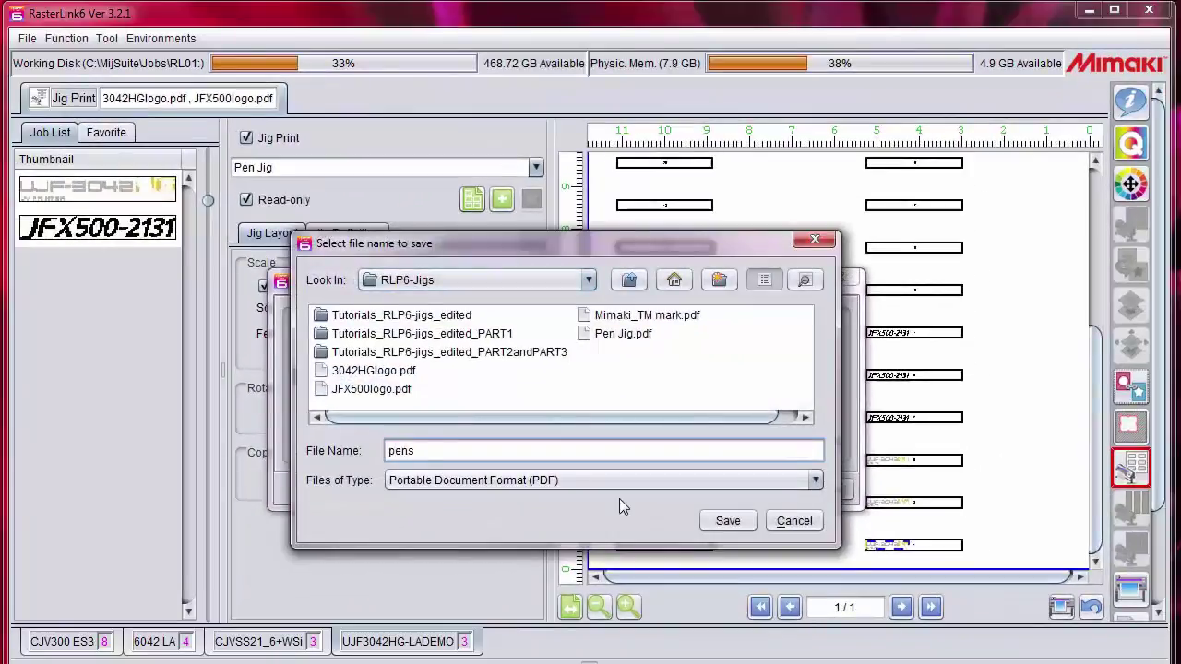
click(712, 522)
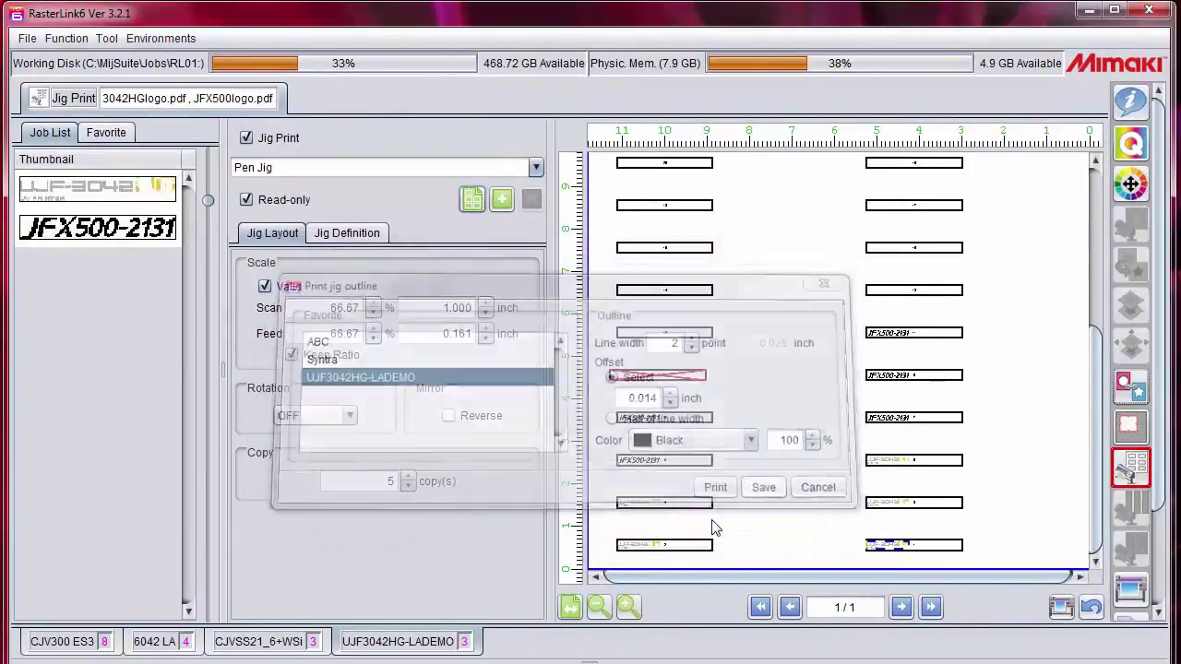
Send the jig outline to the printer as a new job, cancelling the extra save dialog
click(471, 202)
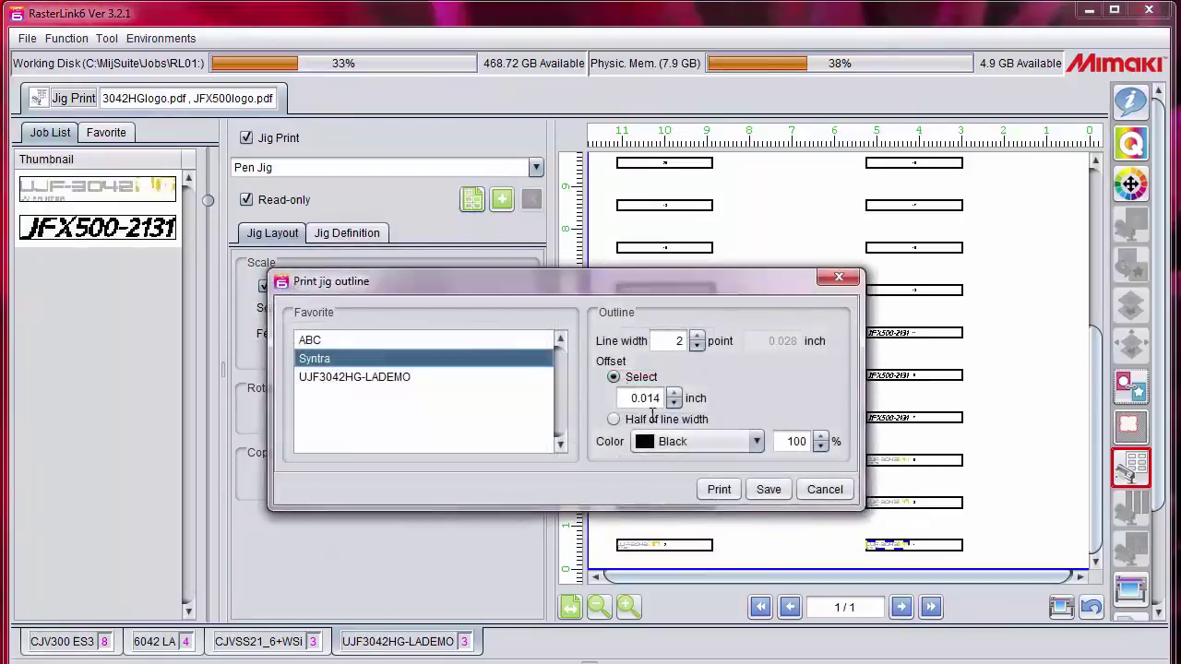
click(735, 493)
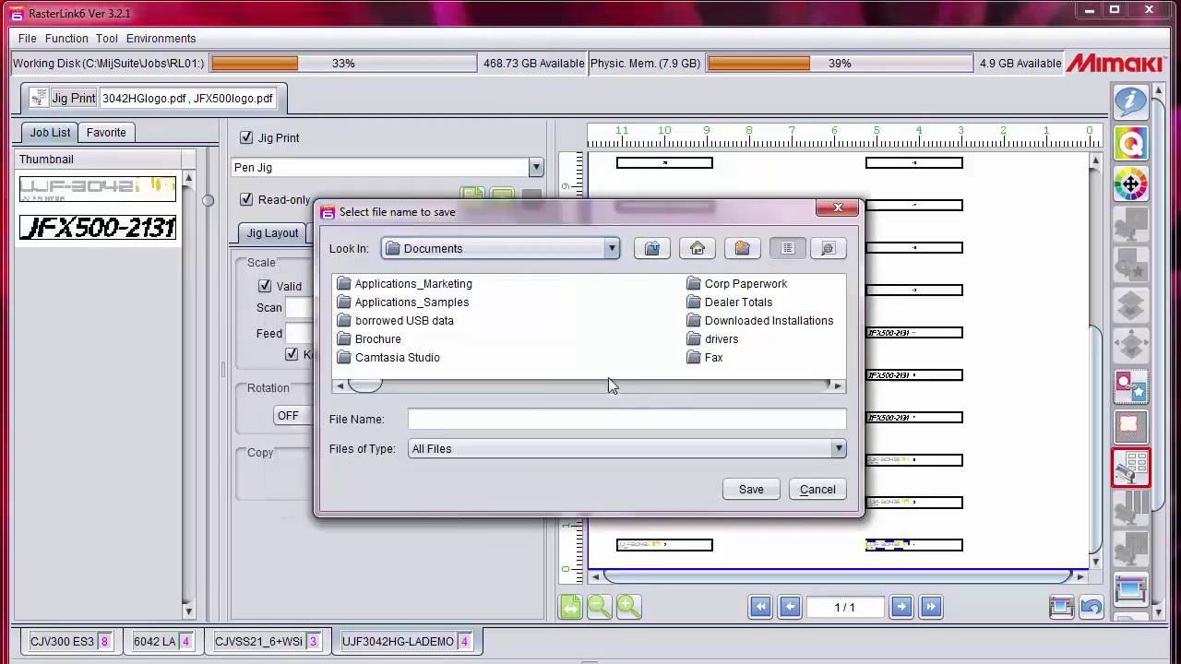
click(834, 498)
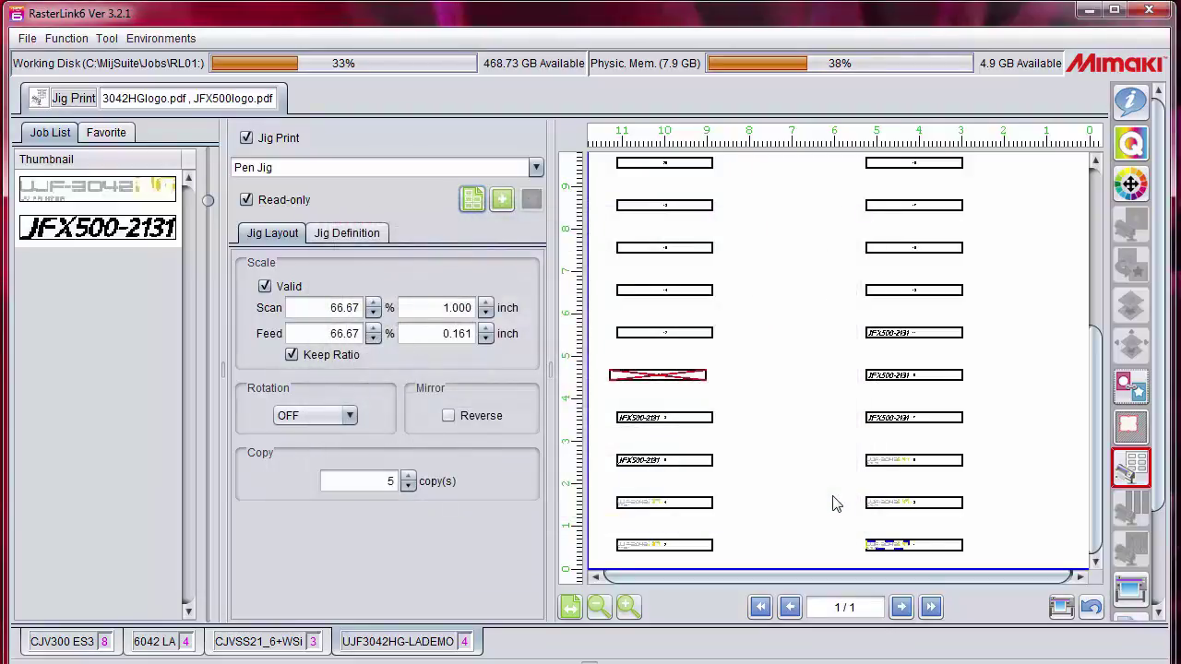
Preview the Pen Jig.pdf outline job and view its properties: 11.81 x 16.54 inch, UV-PET v3.1
click(1133, 104)
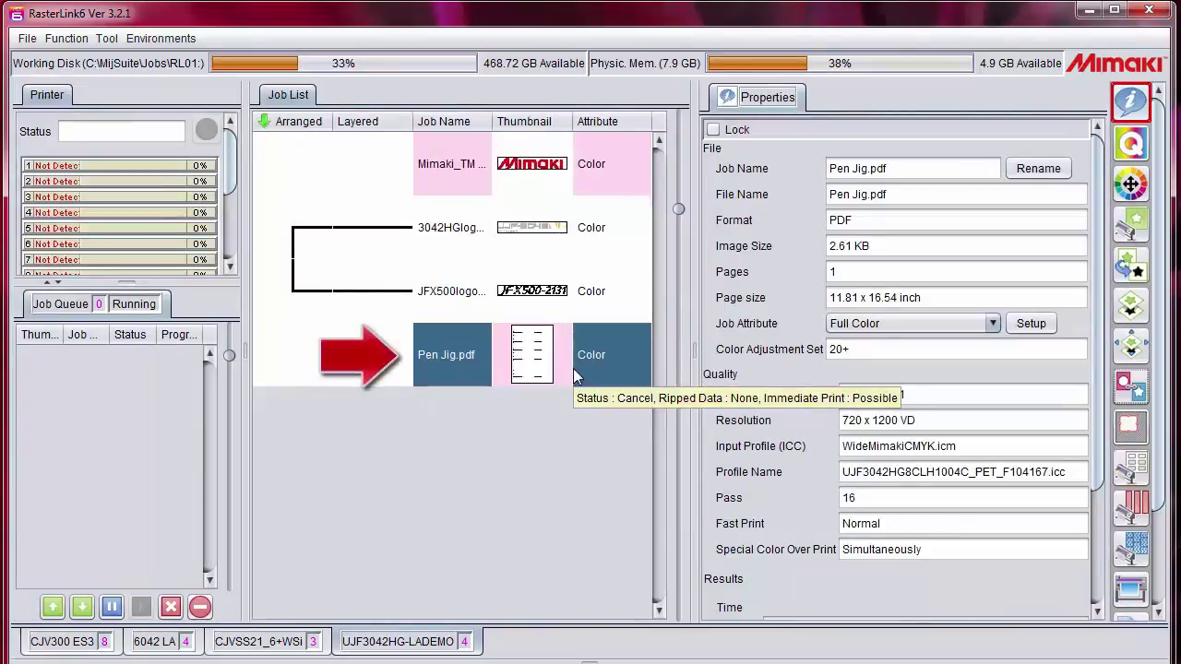
click(1141, 236)
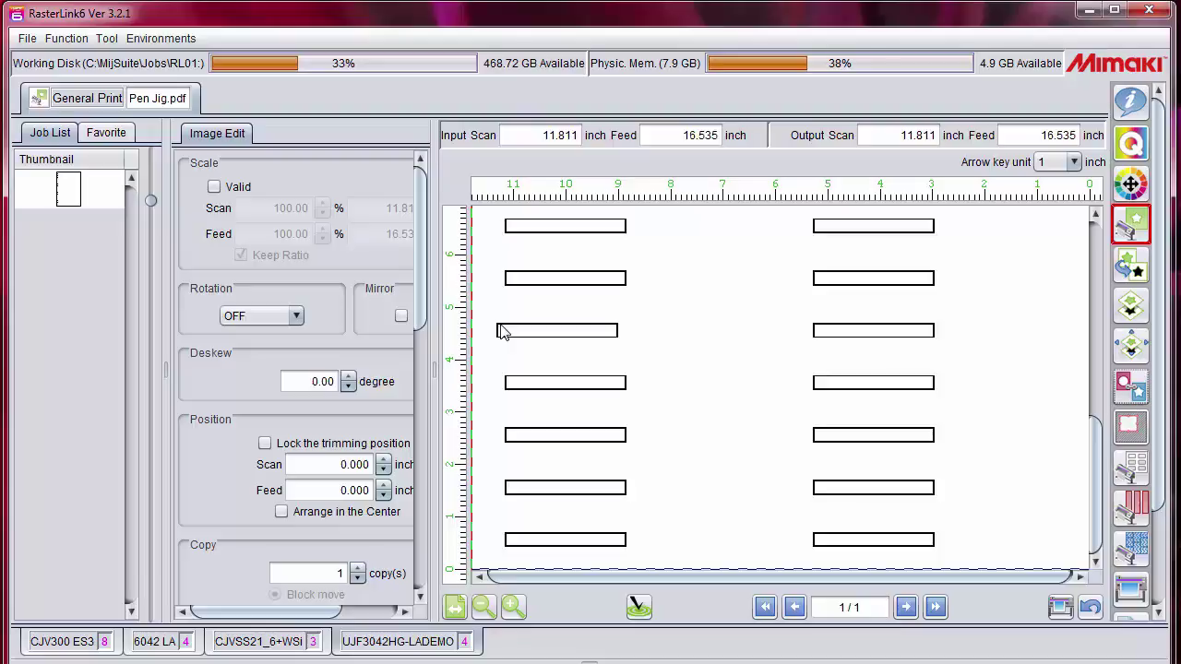
click(1143, 101)
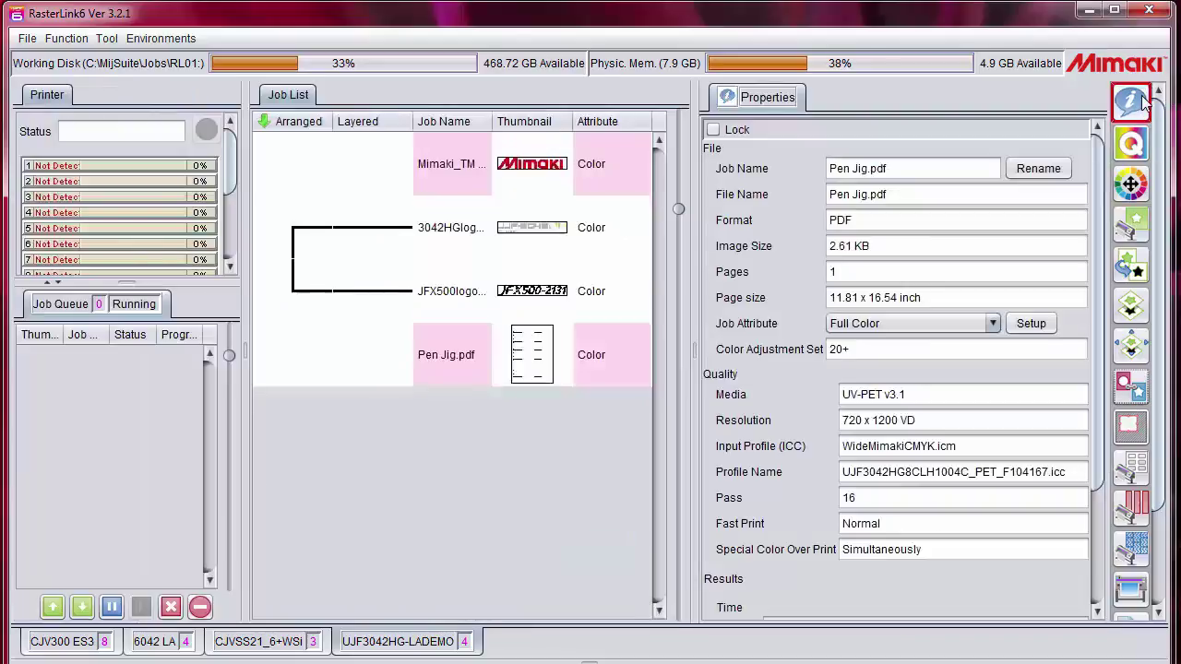
Check the 3042HGlogo job's jig layout and show its Execution panel (Print Only, 3 copies)
click(591, 229)
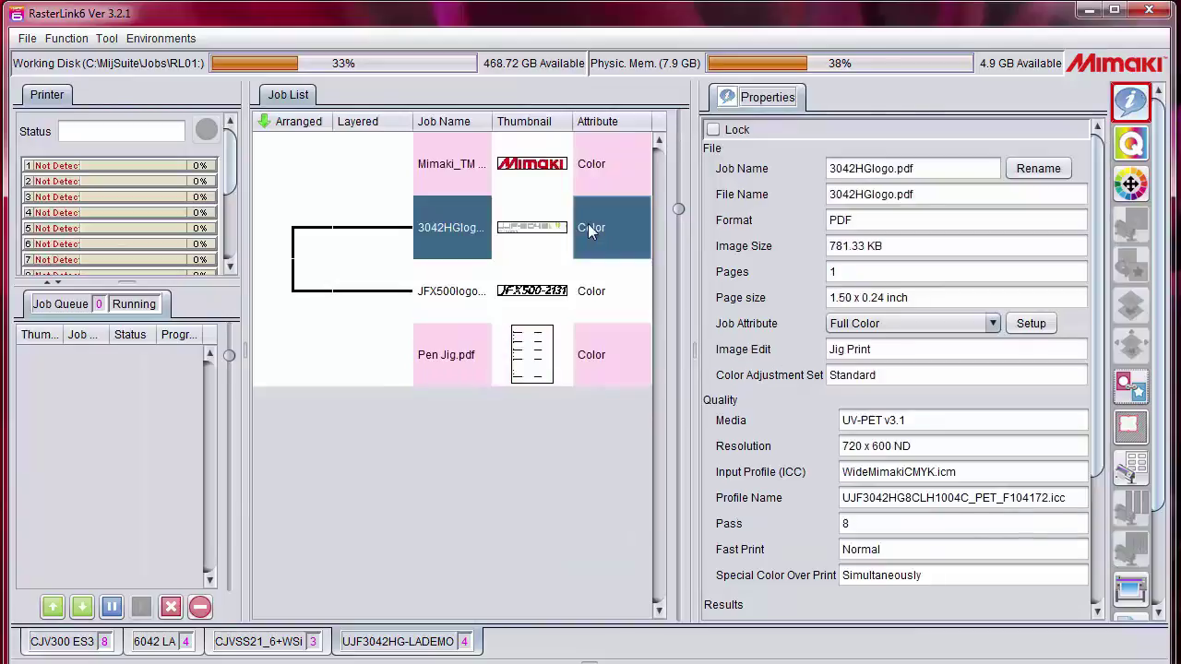
click(1131, 468)
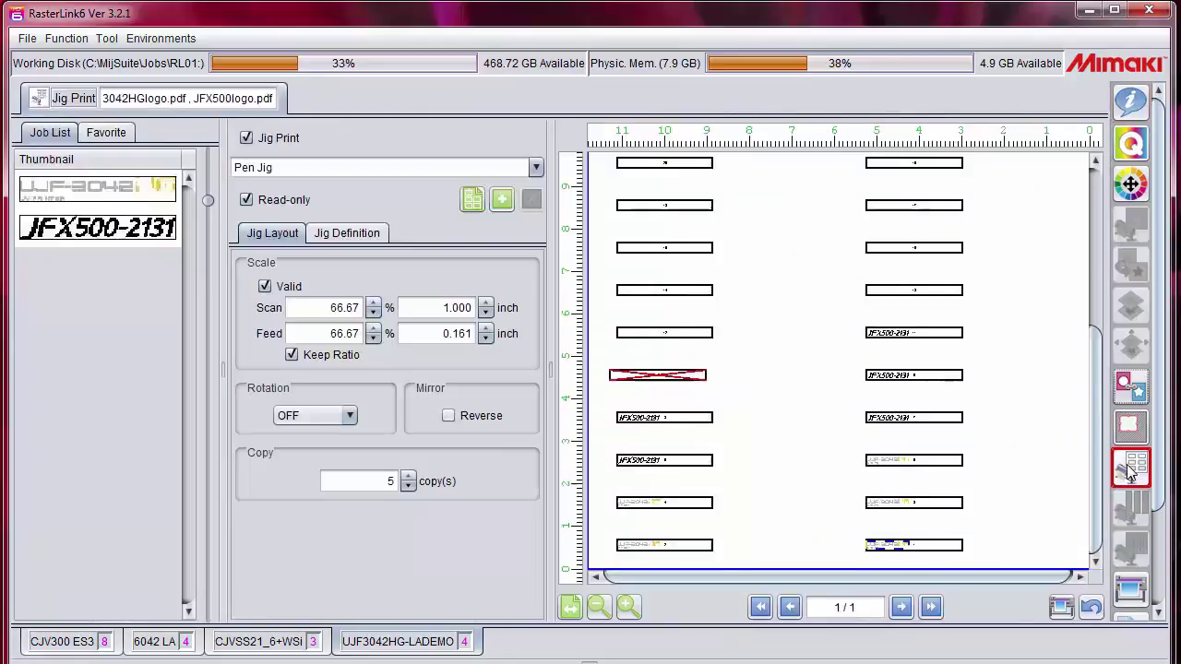
click(1131, 591)
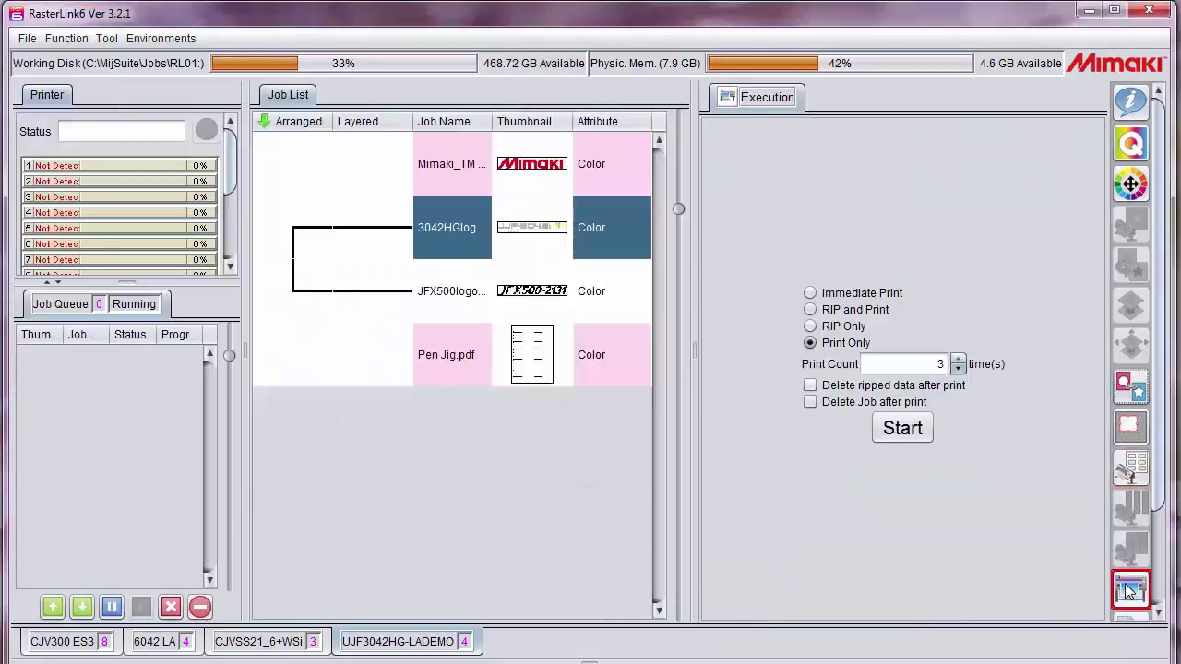